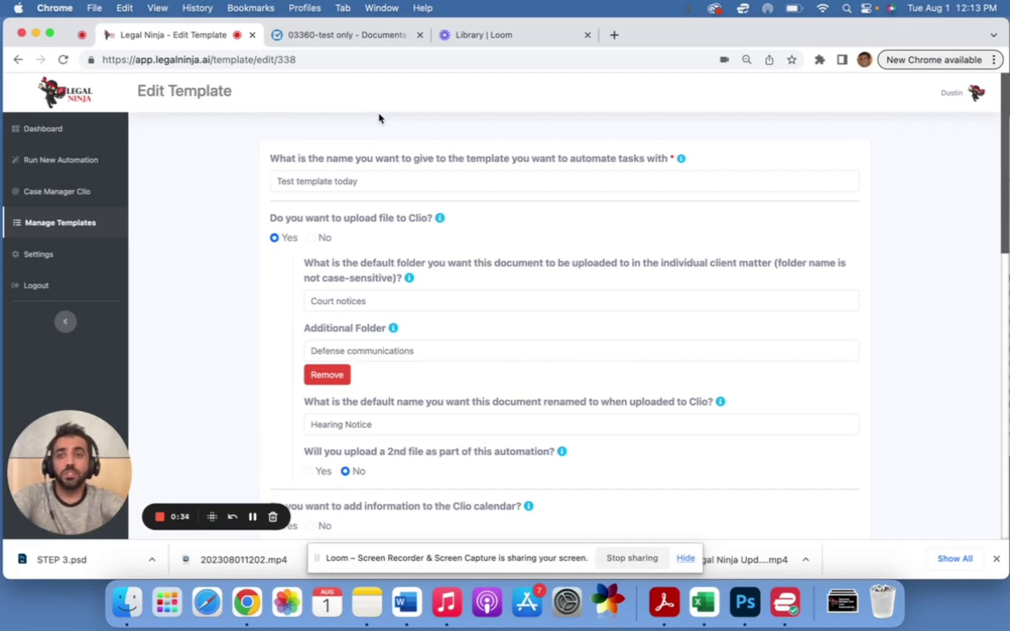
# - Create the 032A Depo Notice to Client ENG document for matter 03360 as a PDF only
pyautogui.click(412, 39)
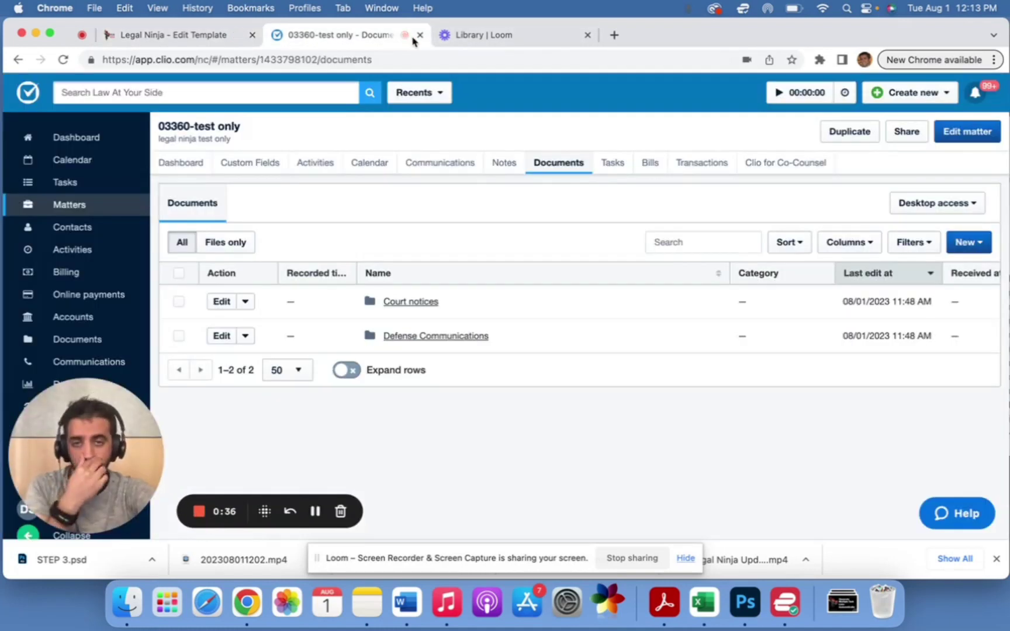
pyautogui.click(986, 246)
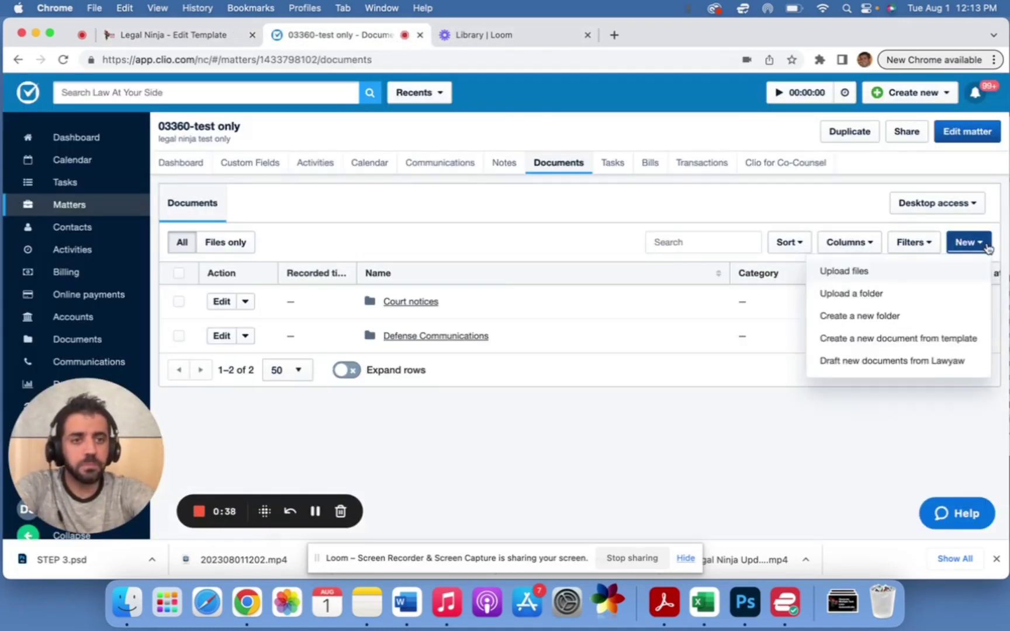
pyautogui.click(901, 339)
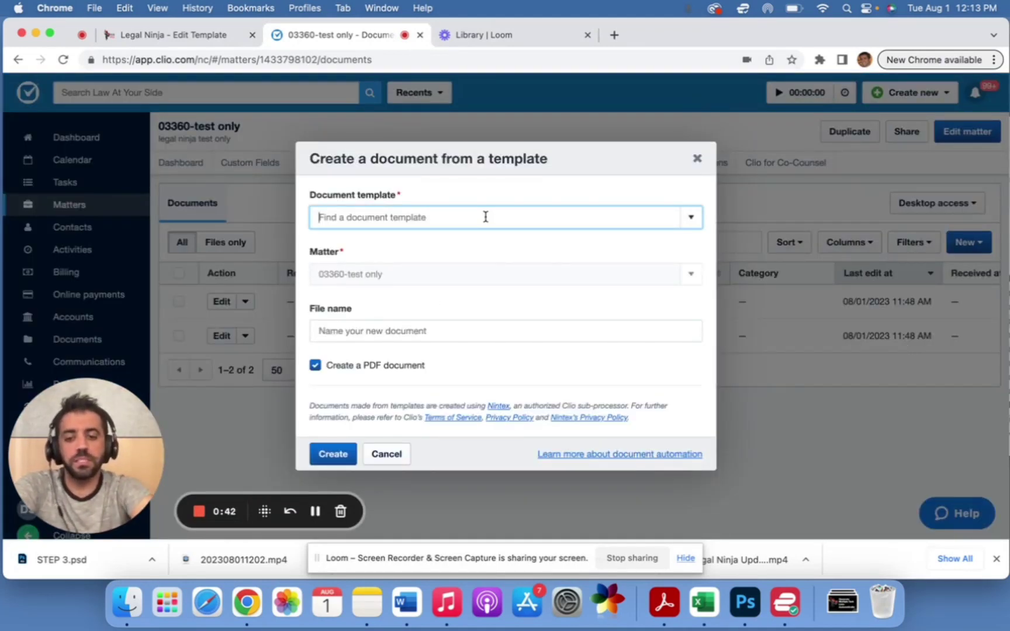
pyautogui.write('depo')
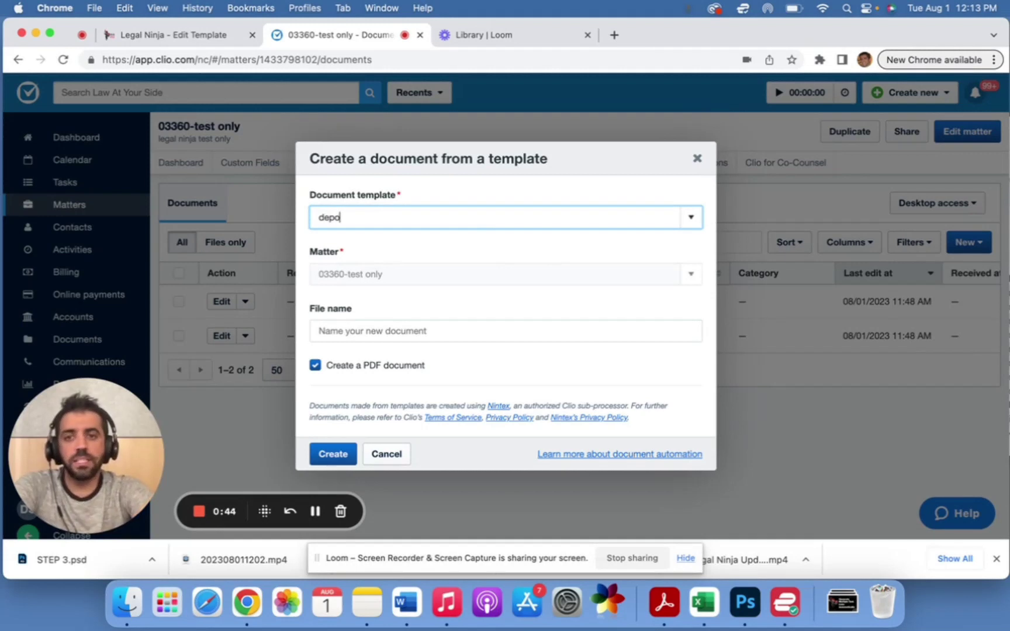
pyautogui.click(418, 246)
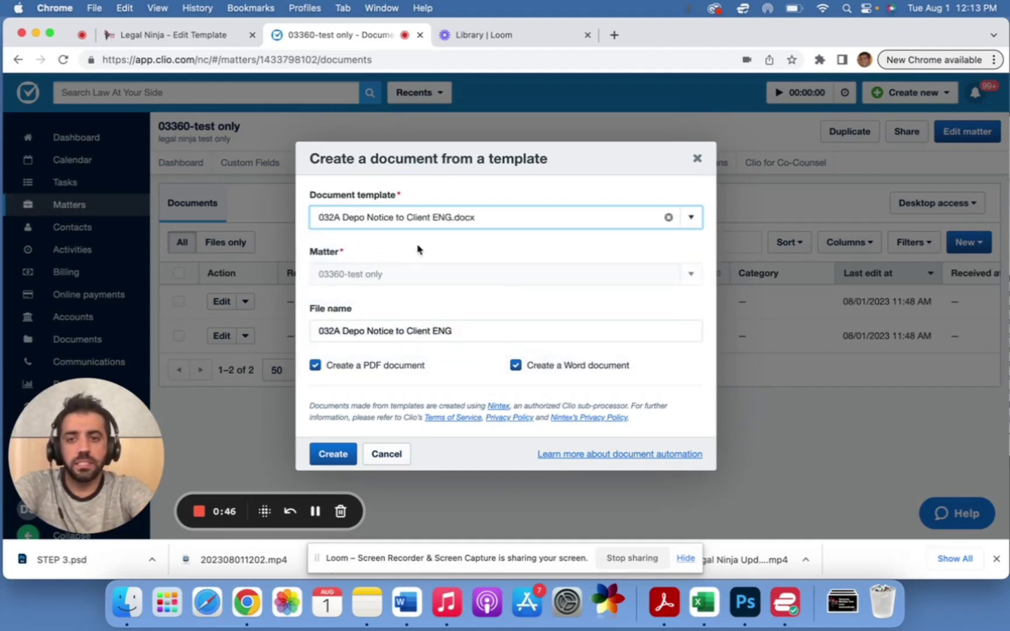
pyautogui.click(538, 372)
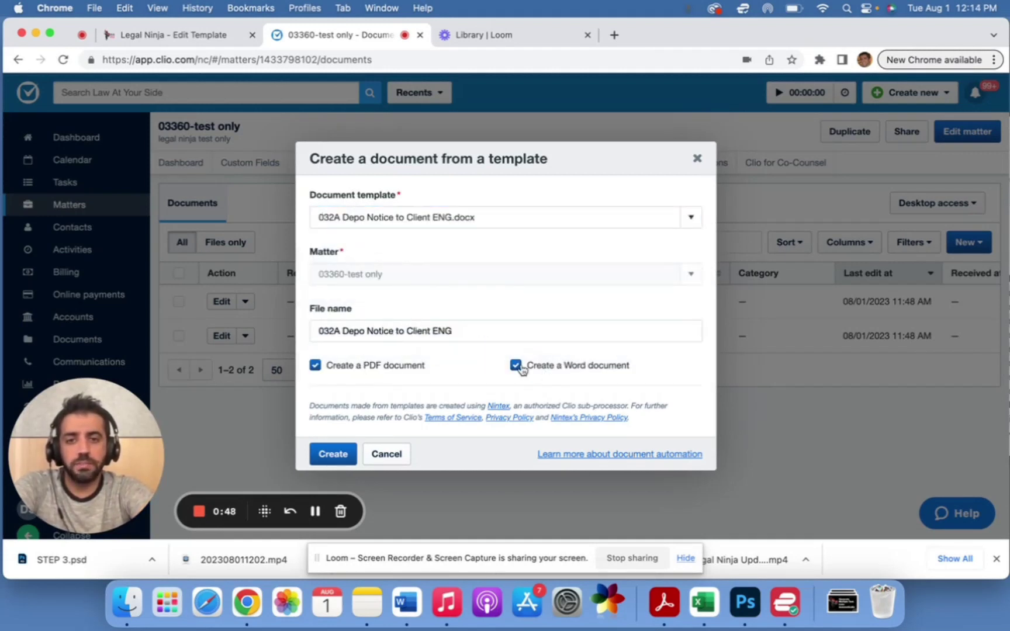
pyautogui.click(516, 366)
pyautogui.click(342, 455)
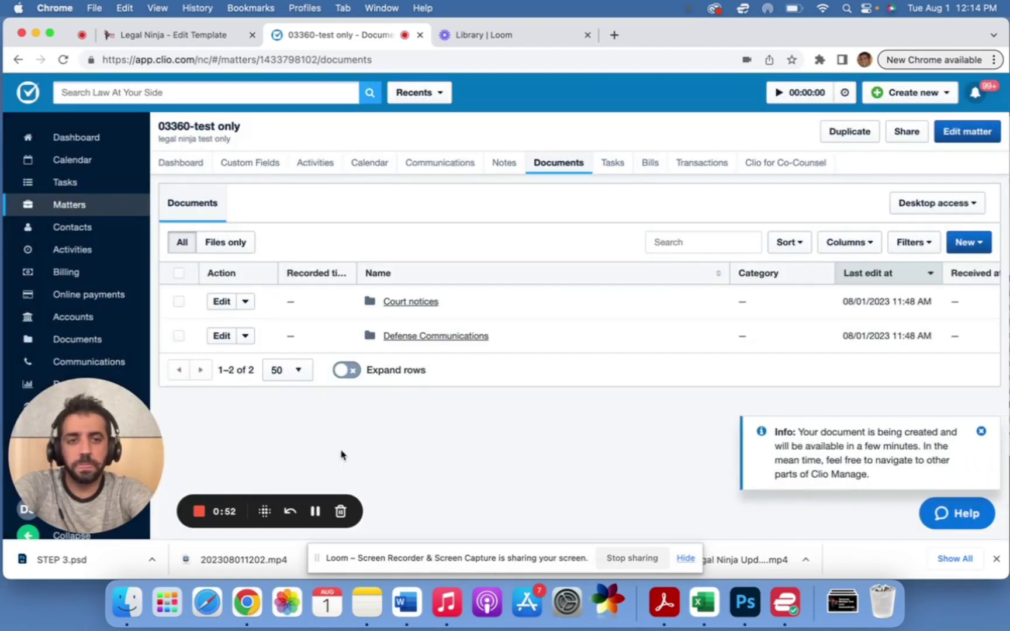
# - Create the 032A Depo Notice to Client ENG document again as a Word file only
pyautogui.click(972, 244)
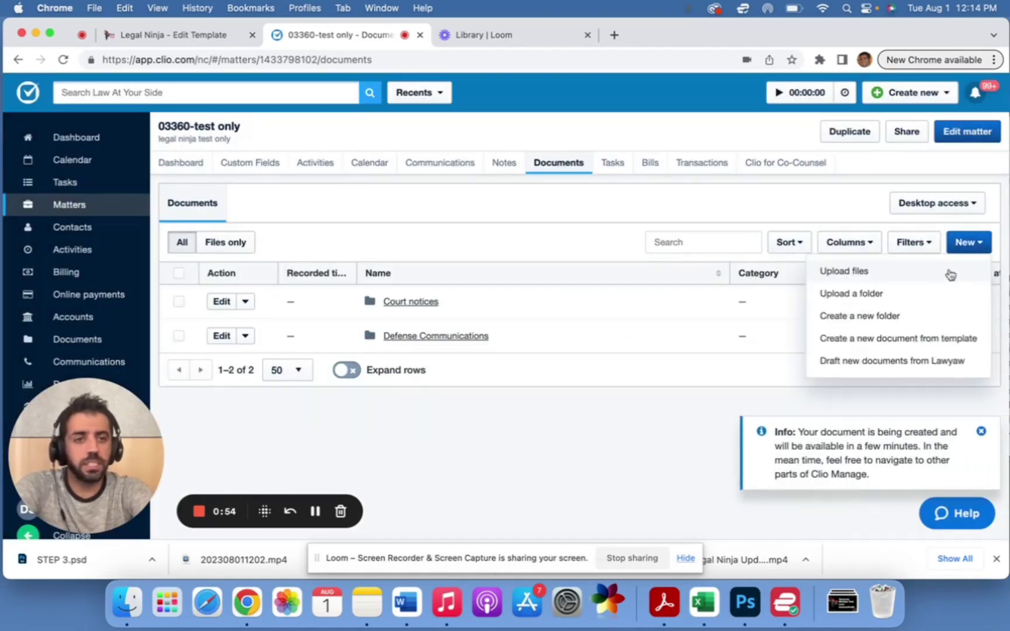
pyautogui.click(871, 338)
pyautogui.write('depo')
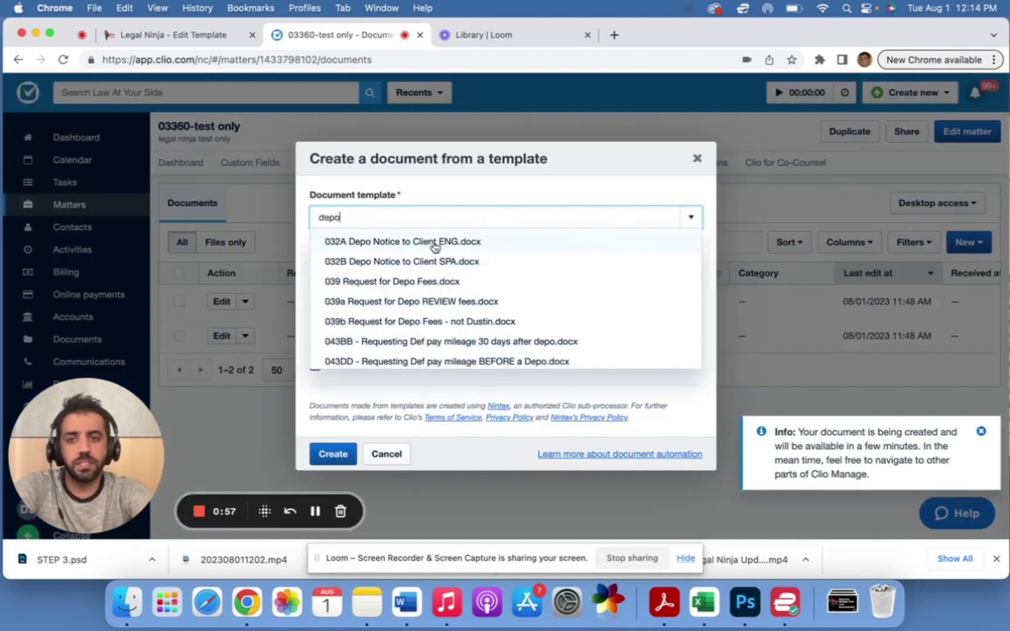
pyautogui.click(432, 241)
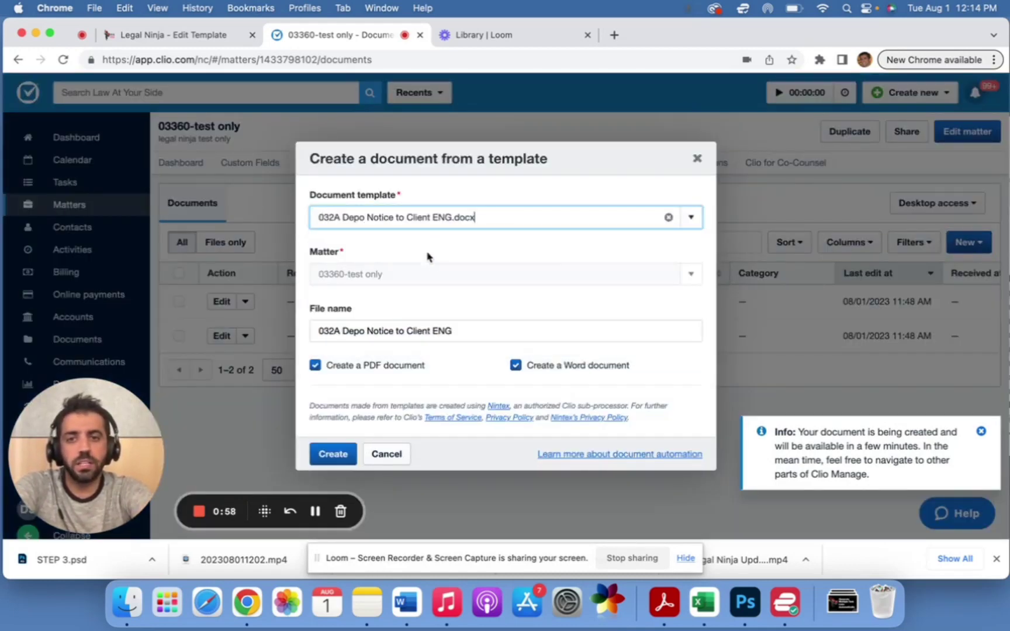
pyautogui.click(385, 368)
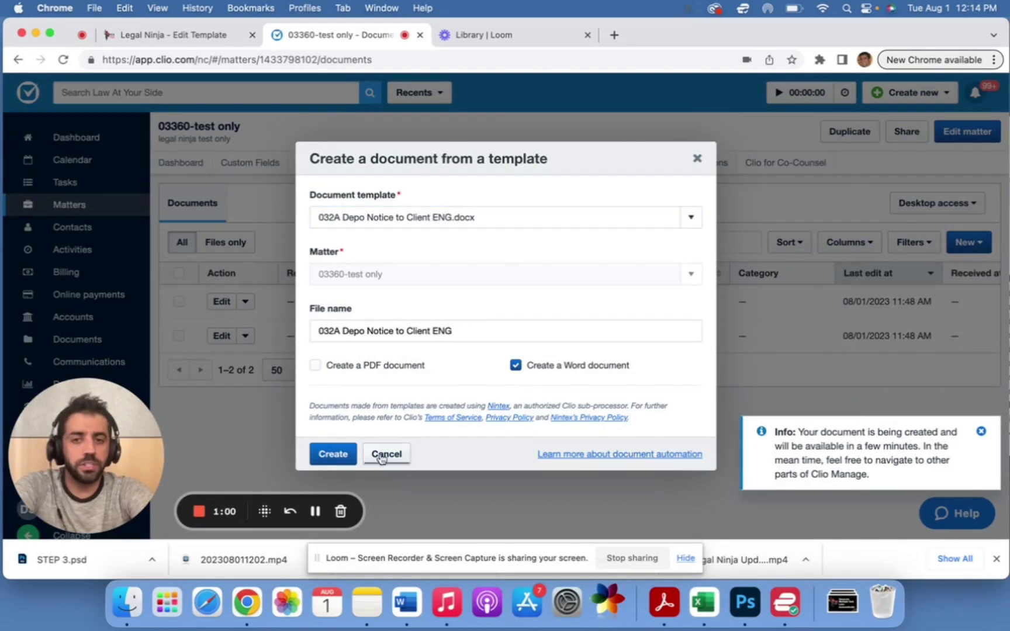
pyautogui.click(335, 458)
pyautogui.click(333, 454)
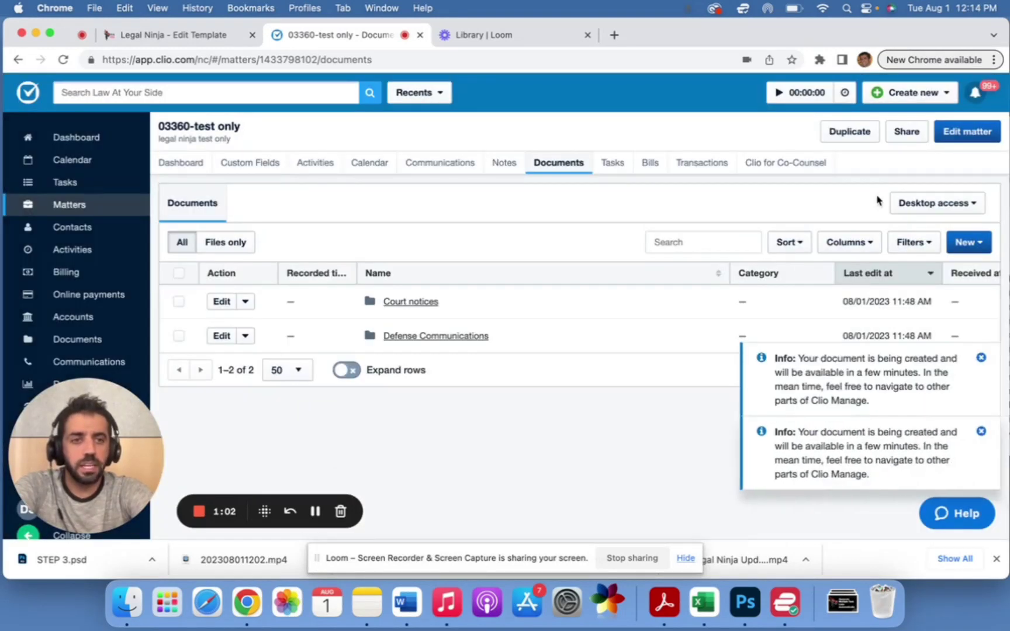
# - Create the 043k Letter to WCAB OTOC Hearing as a PDF only and refresh the Documents list
pyautogui.click(968, 242)
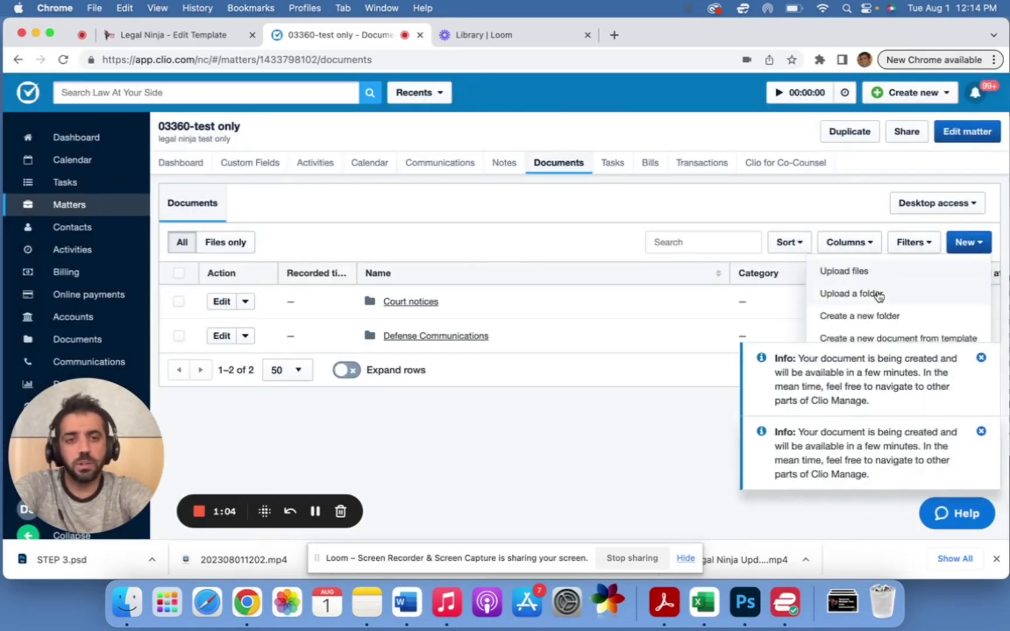
pyautogui.moveTo(877, 317); pyautogui.dragTo(881, 343)
pyautogui.click(881, 344)
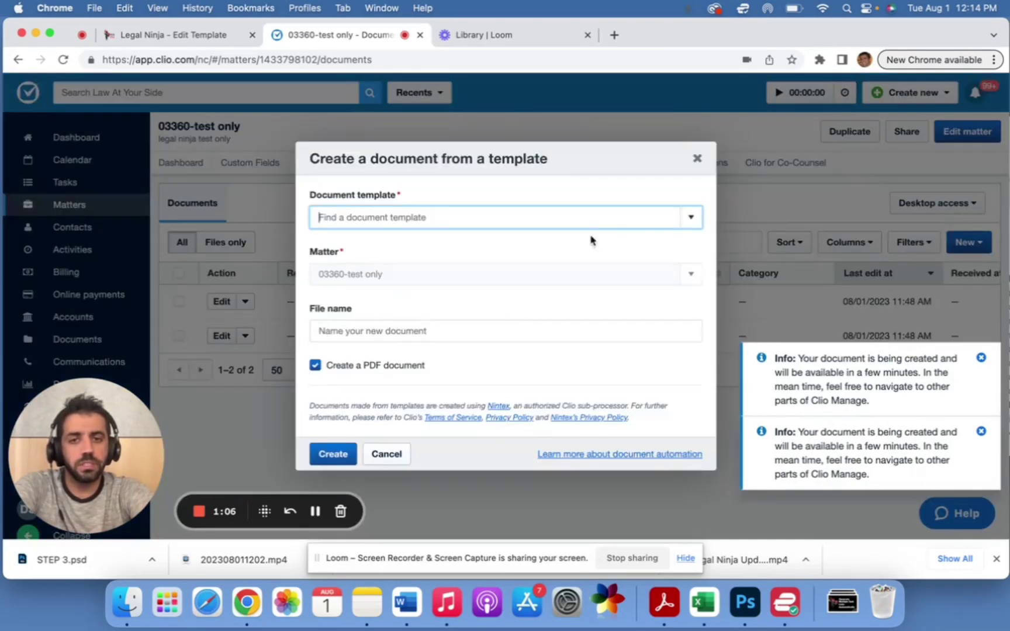
pyautogui.write('hearin')
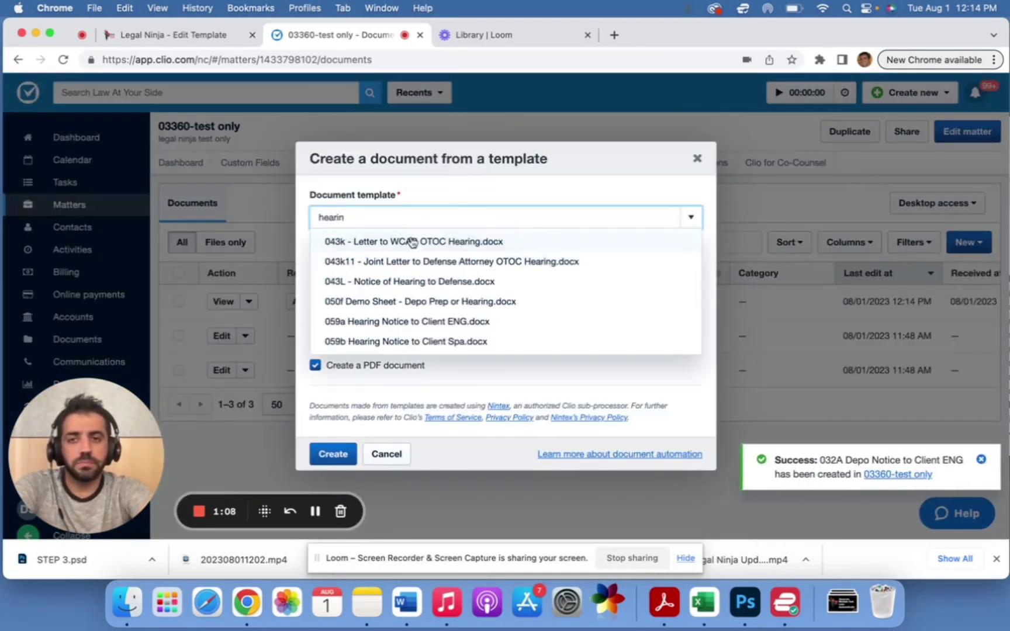
pyautogui.click(398, 237)
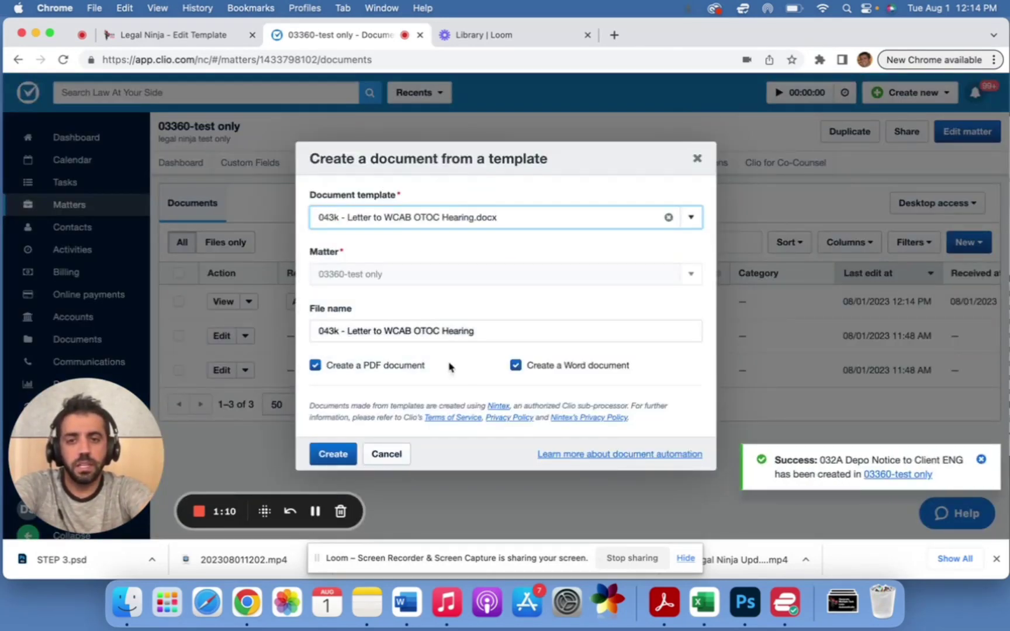
pyautogui.click(523, 375)
pyautogui.click(515, 367)
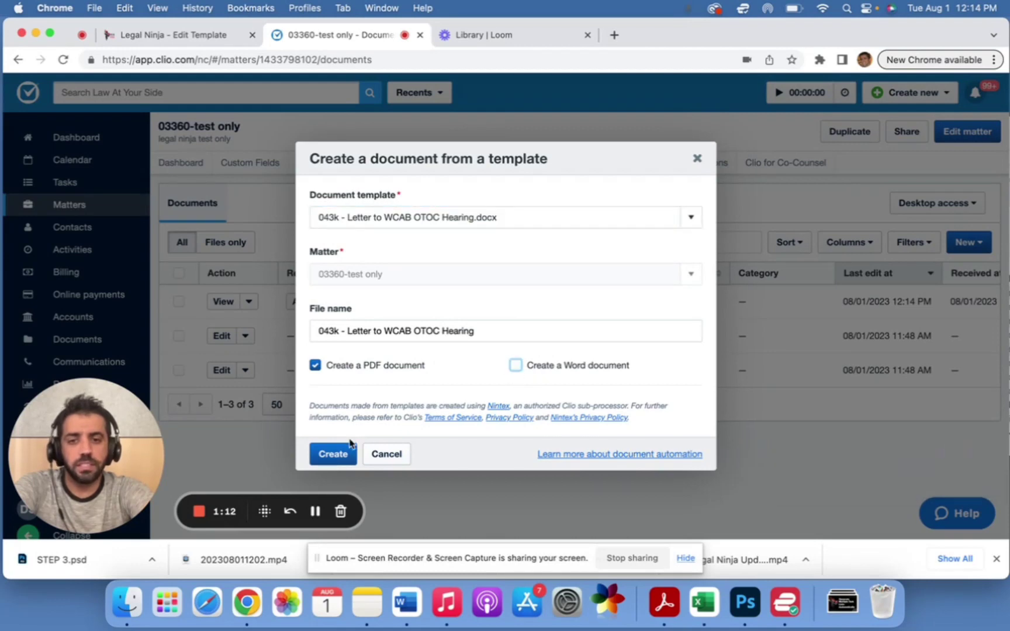
pyautogui.click(333, 455)
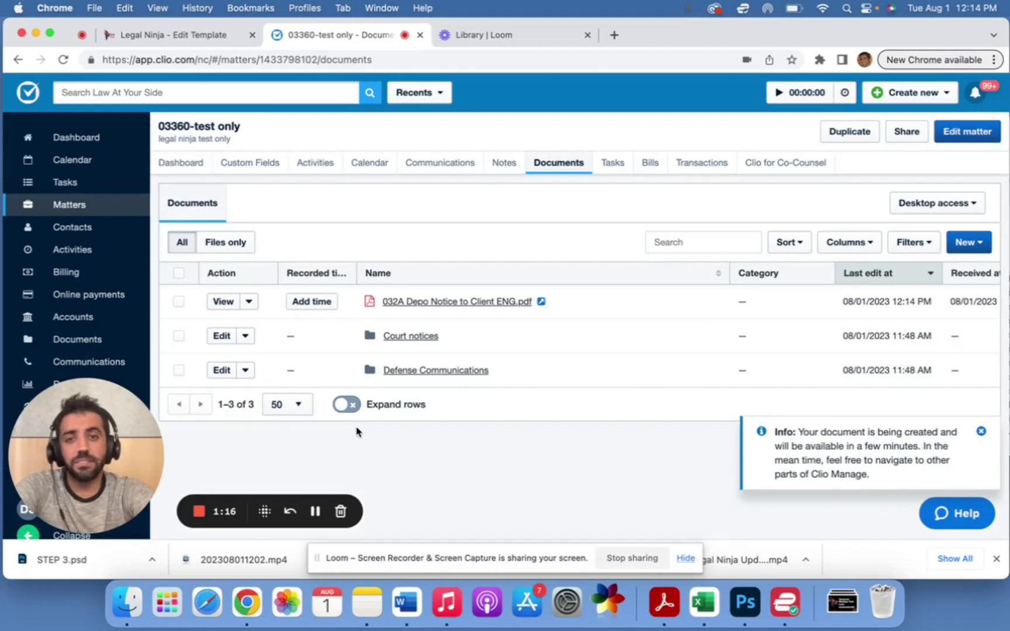
pyautogui.click(504, 164)
pyautogui.click(546, 166)
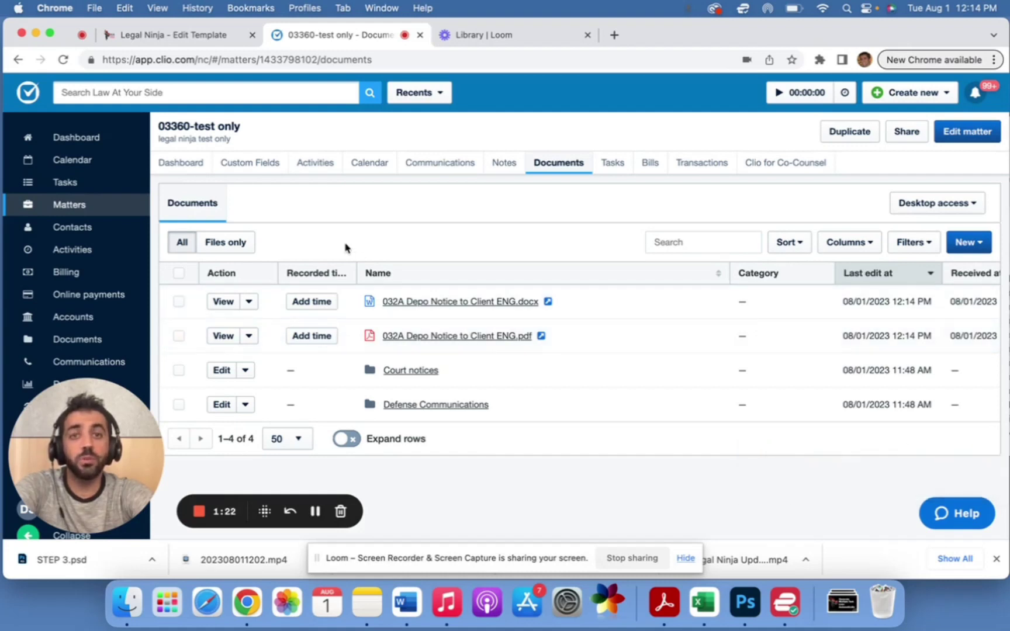
pyautogui.click(178, 39)
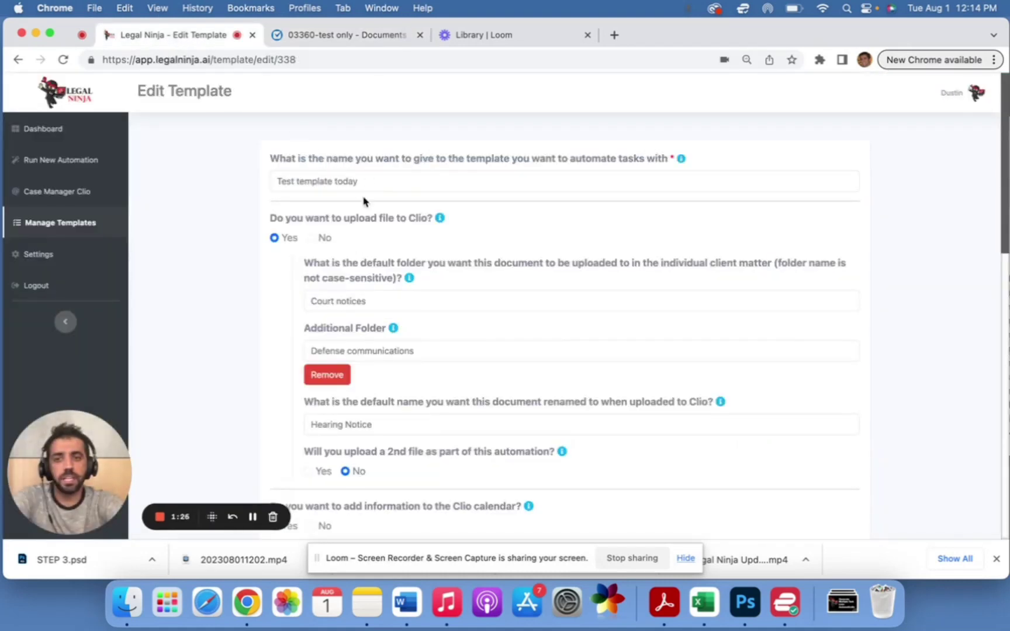
# - Turn off file upload and calendar entry, enable document templates, and add 032B Depo Notice to Client SPA
pyautogui.click(310, 239)
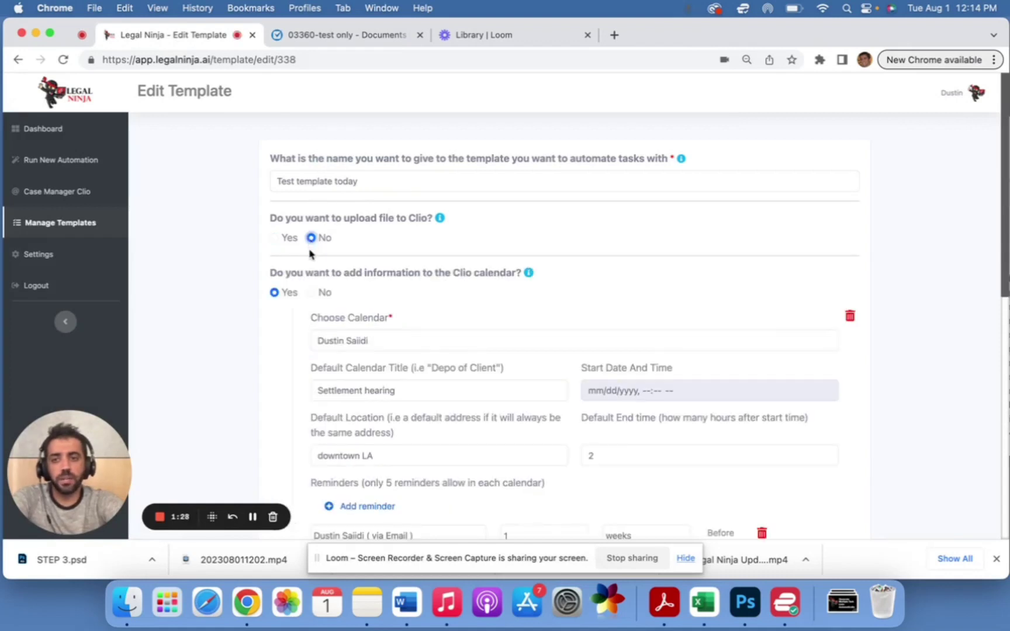
pyautogui.click(311, 293)
pyautogui.scroll(-1, 311, 298)
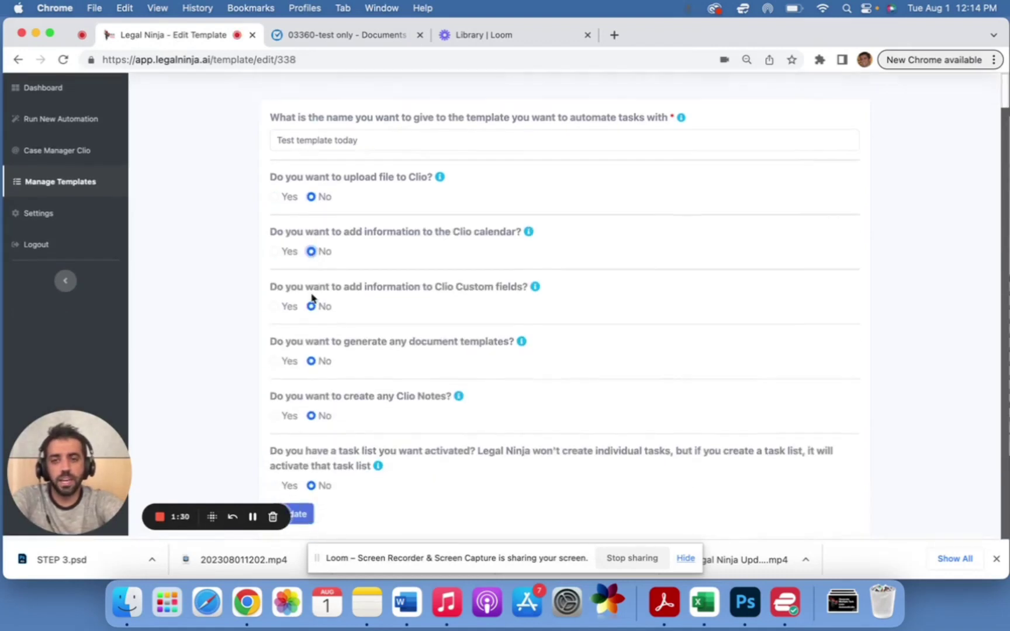
pyautogui.click(274, 365)
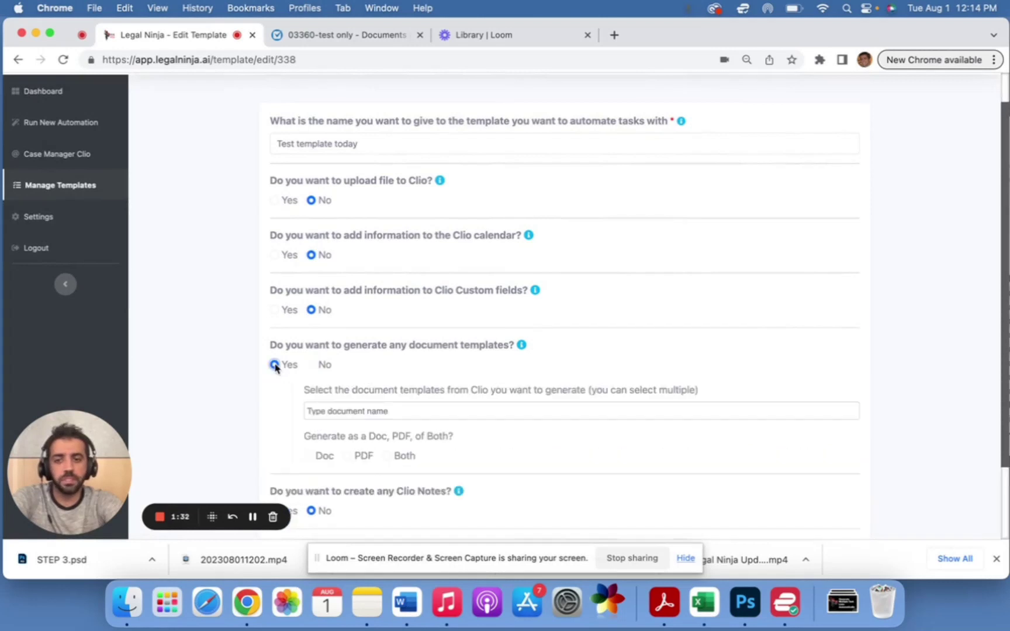
pyautogui.click(369, 414)
pyautogui.write('032b')
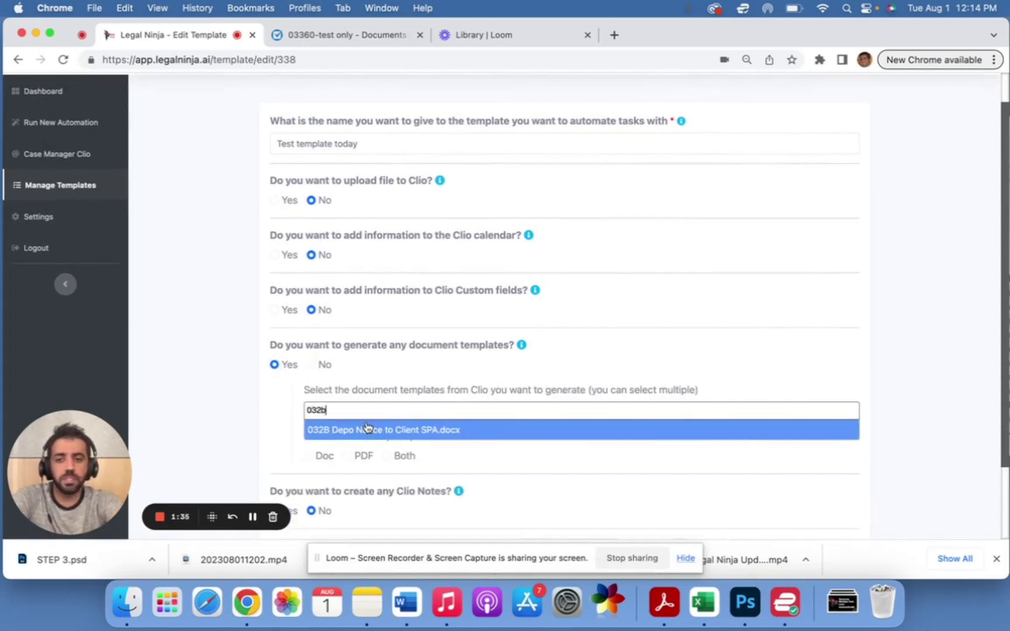
pyautogui.click(367, 428)
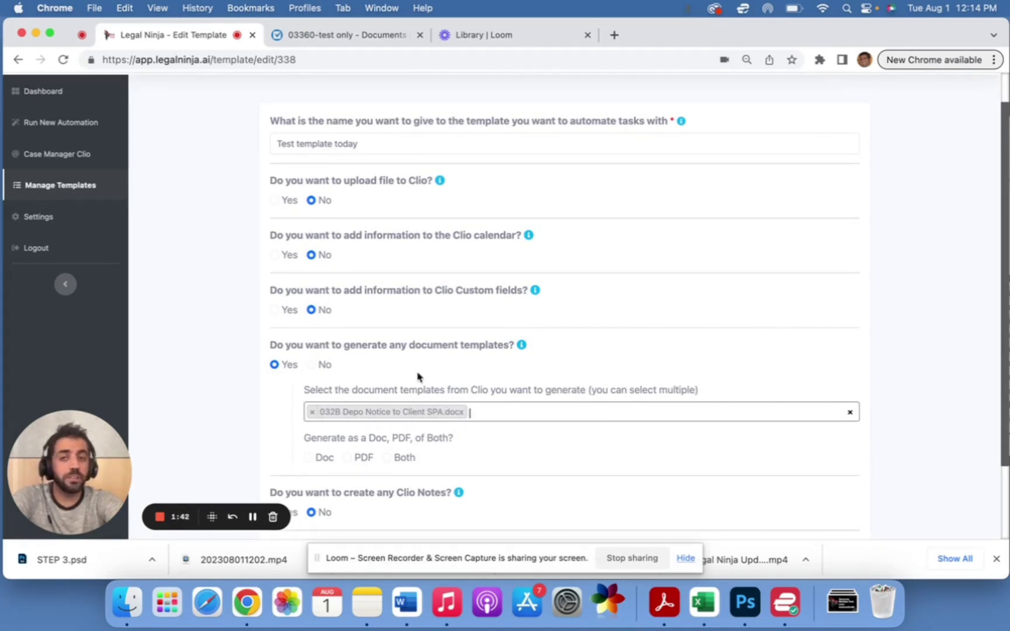
pyautogui.click(348, 37)
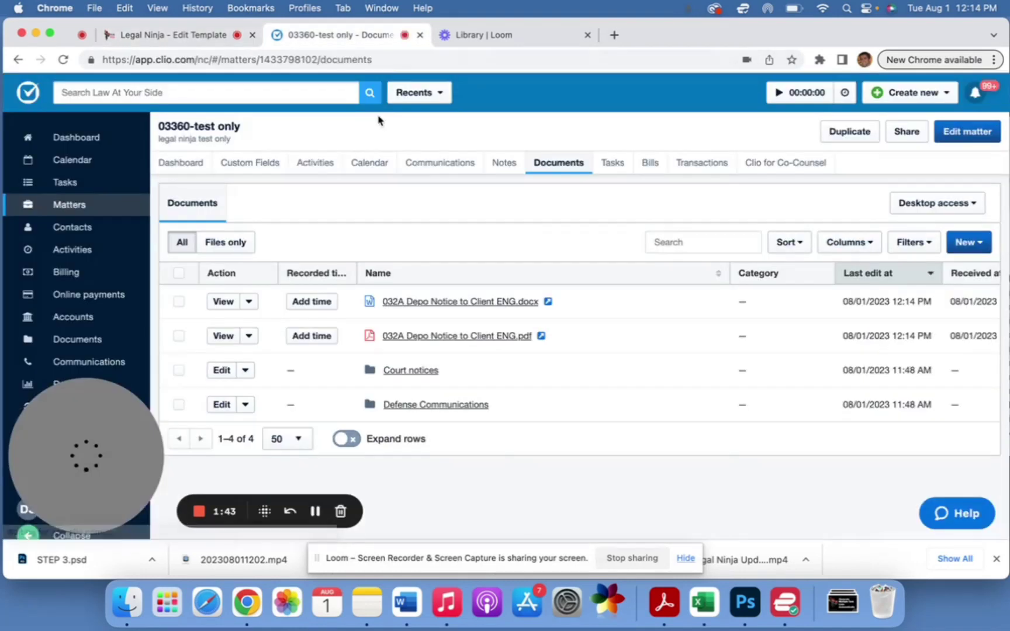
pyautogui.click(203, 35)
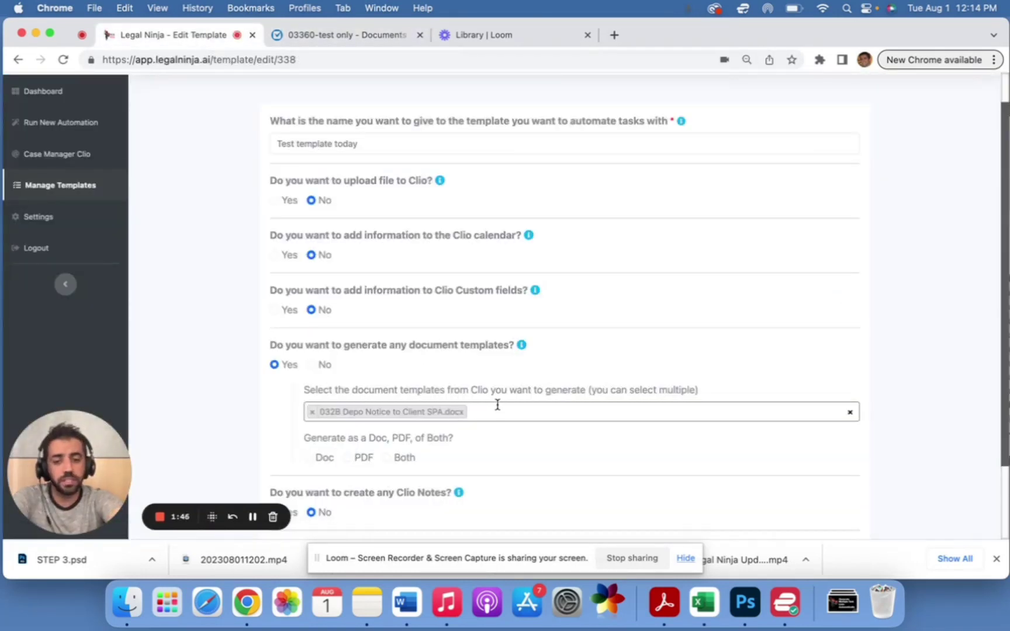
# - Add the 050f Demo Sheet, 043k11 joint letter and 043k OTOC hearing templates
pyautogui.write('hearin')
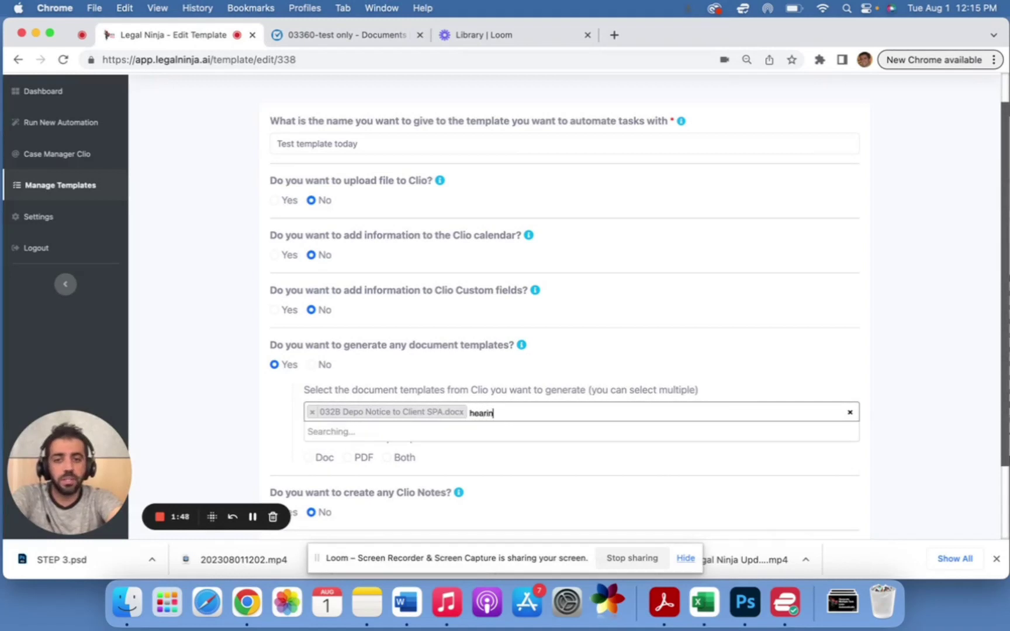
pyautogui.click(449, 434)
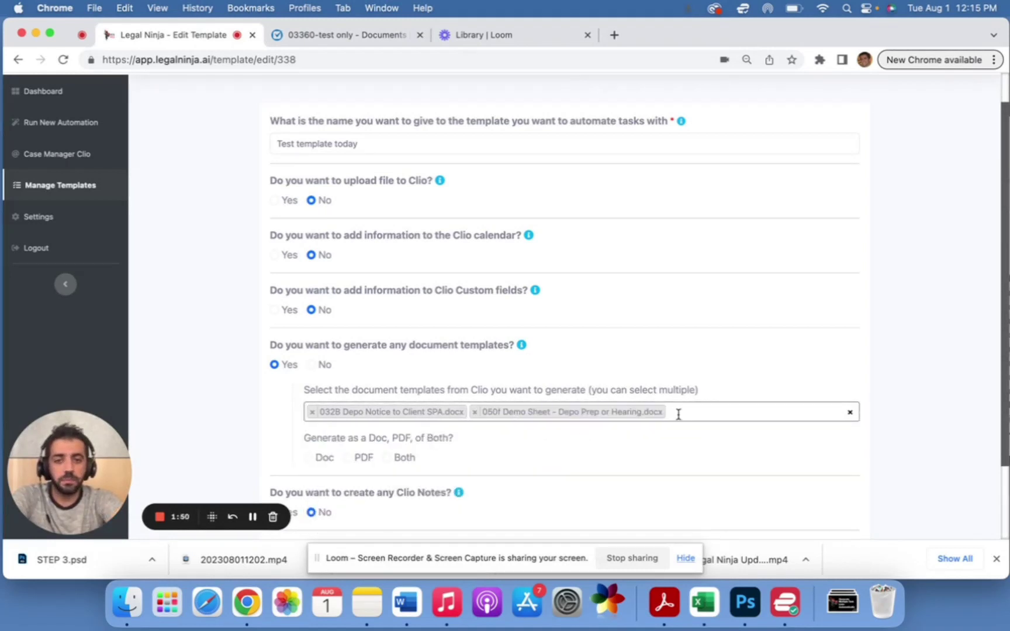
pyautogui.write('hearing')
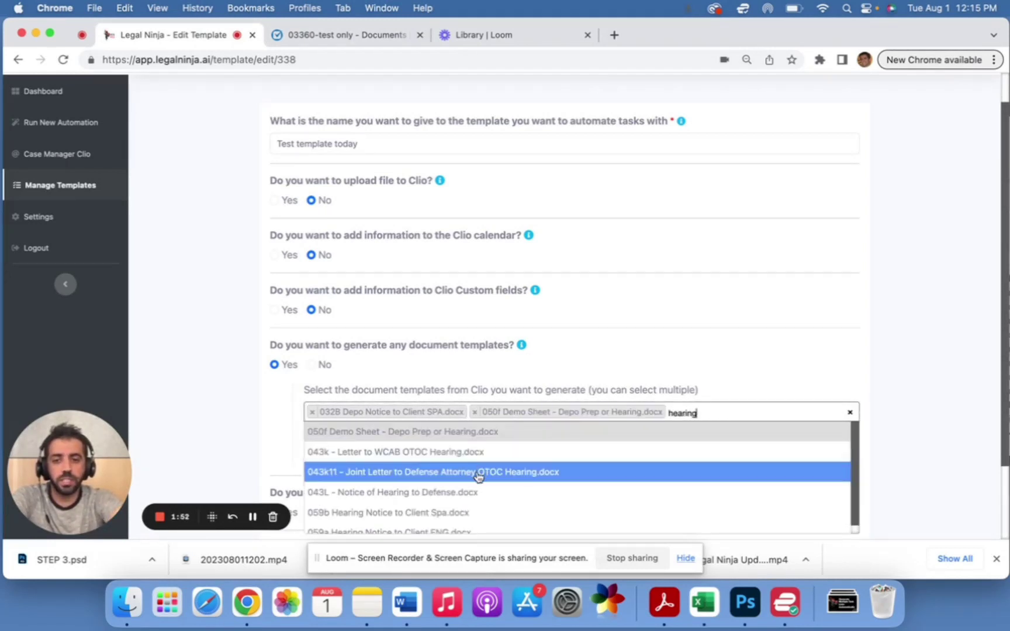
pyautogui.click(479, 476)
pyautogui.write('oto')
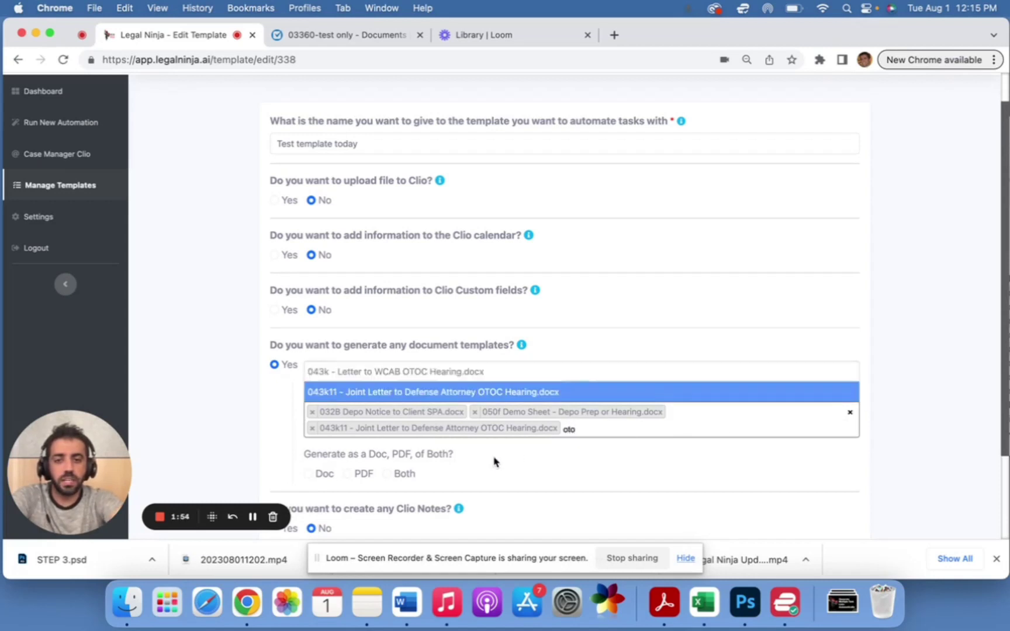
pyautogui.click(422, 374)
# - Add the 071c DEPO REVIEW, 043v and 043v33 Request for Additional Panel templates
pyautogui.click(758, 430)
pyautogui.write('depo')
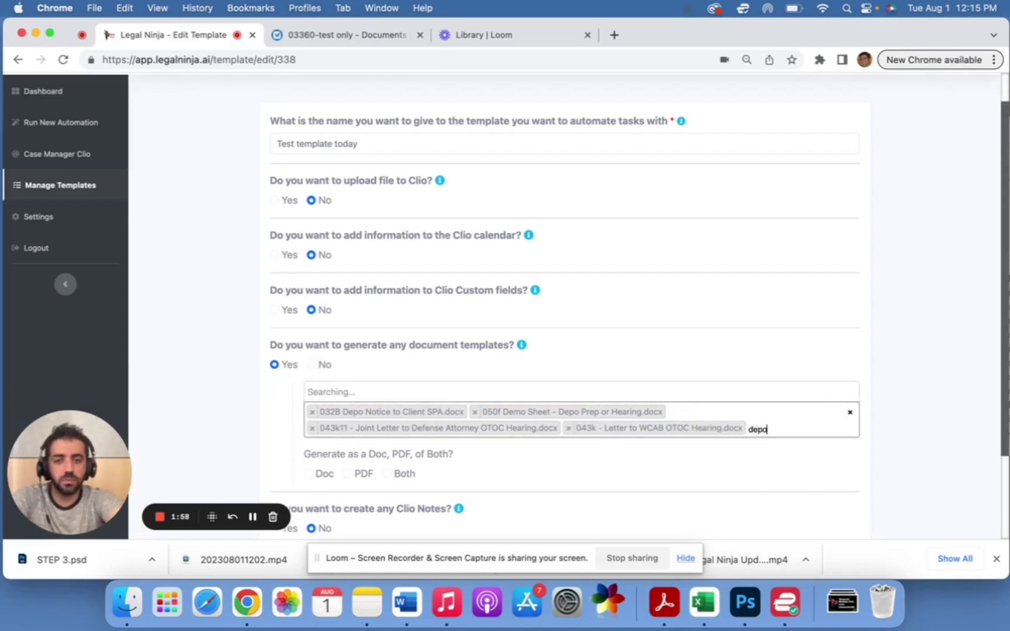
pyautogui.click(504, 384)
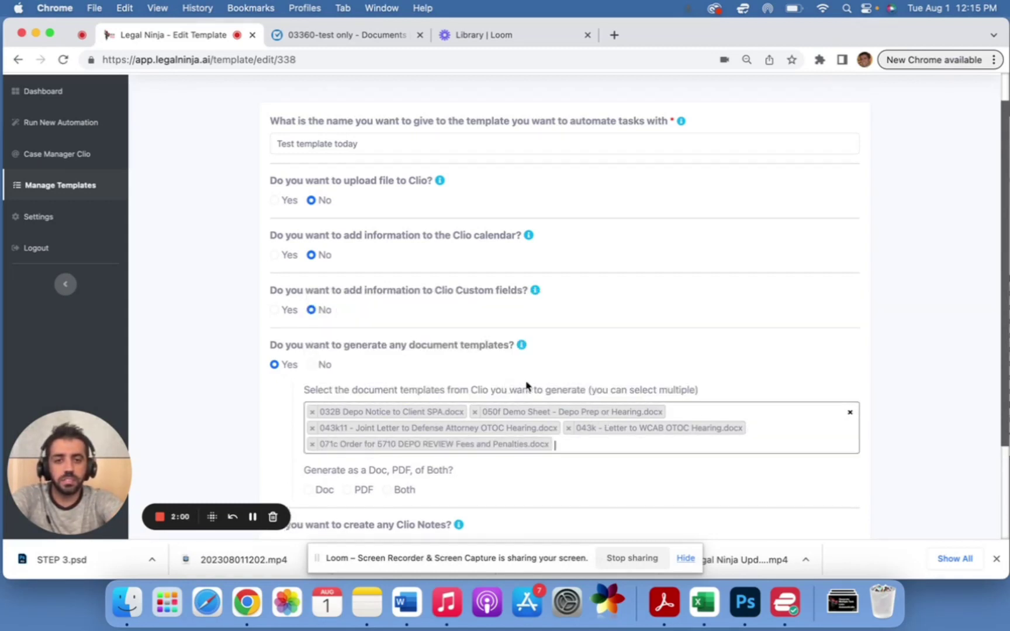
pyautogui.click(572, 444)
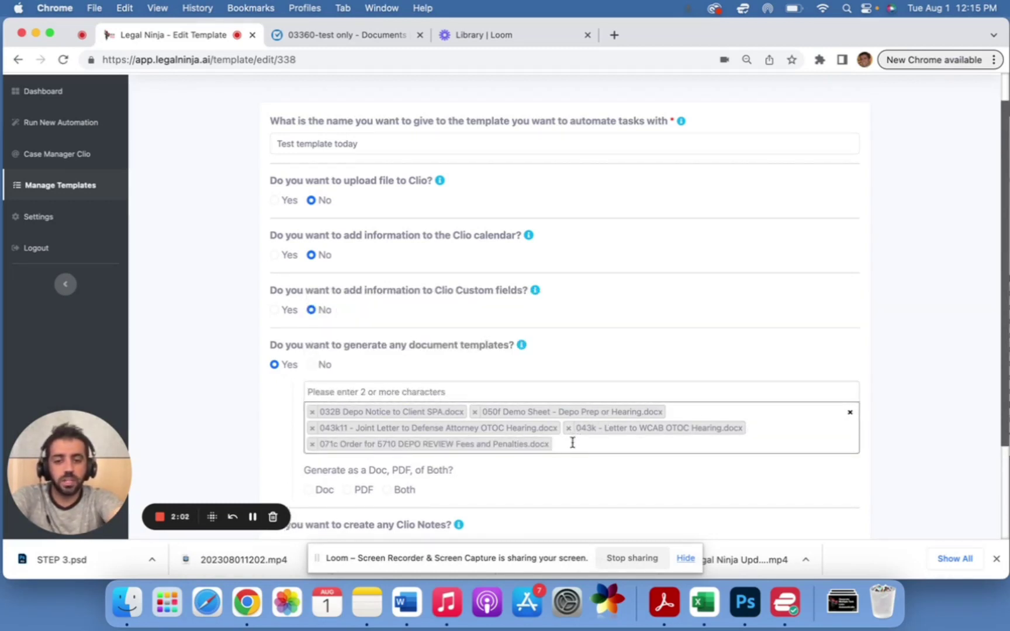
pyautogui.write('04')
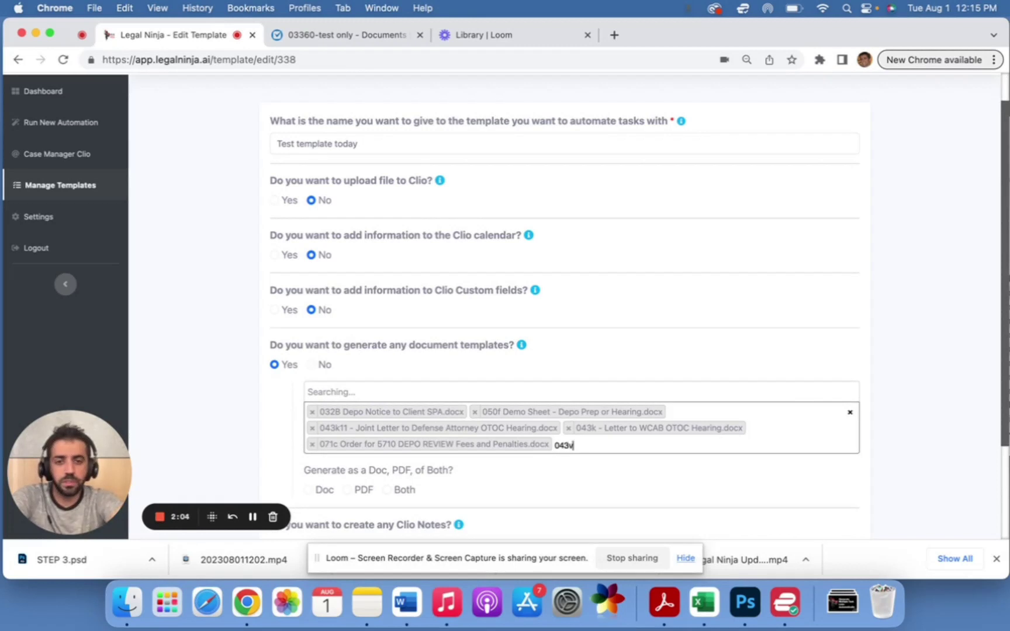
pyautogui.write('3v')
pyautogui.click(532, 350)
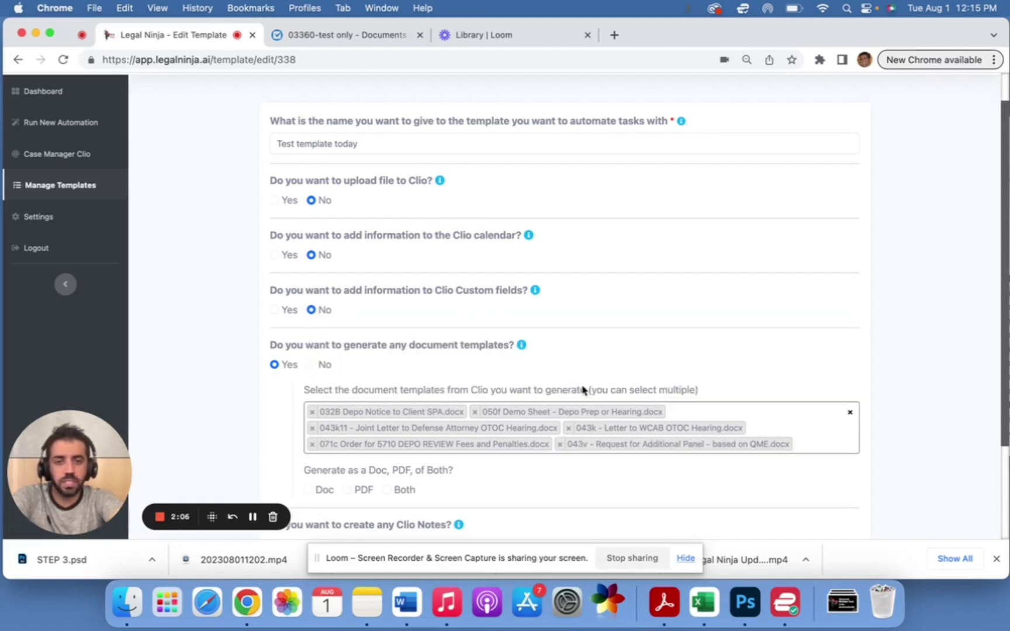
pyautogui.write('043v')
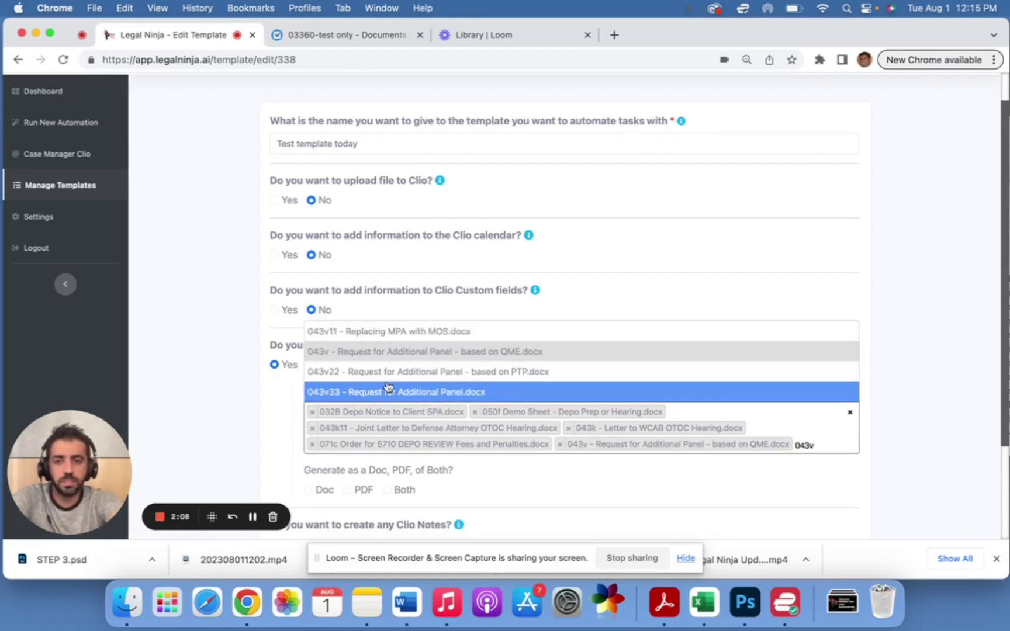
pyautogui.click(386, 391)
# - Set Generate as to Both (Doc and PDF) and save the template with Update
pyautogui.scroll(-5, 436, 417)
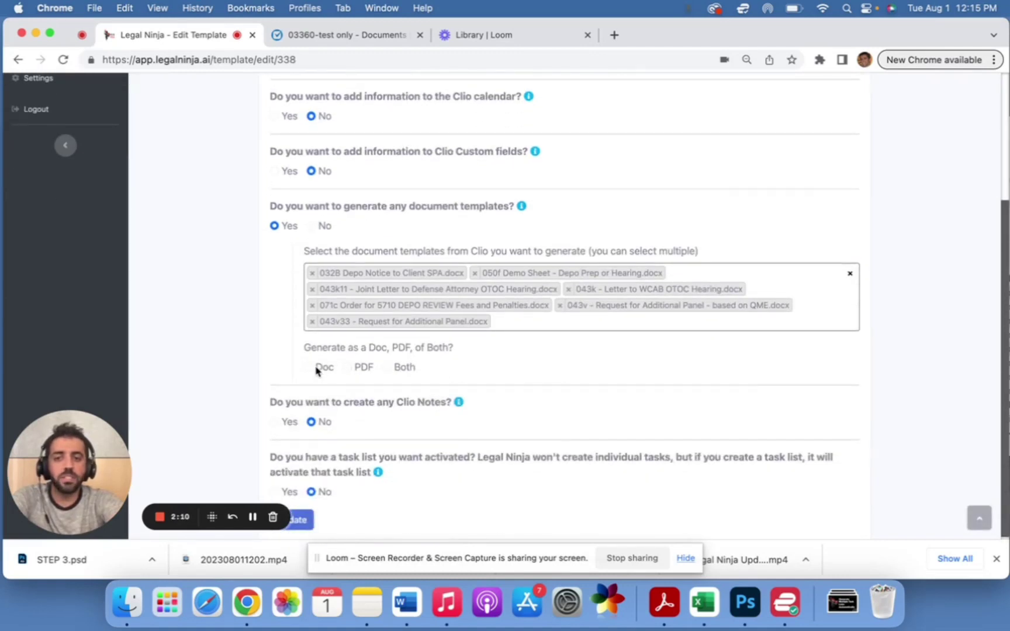
pyautogui.click(387, 370)
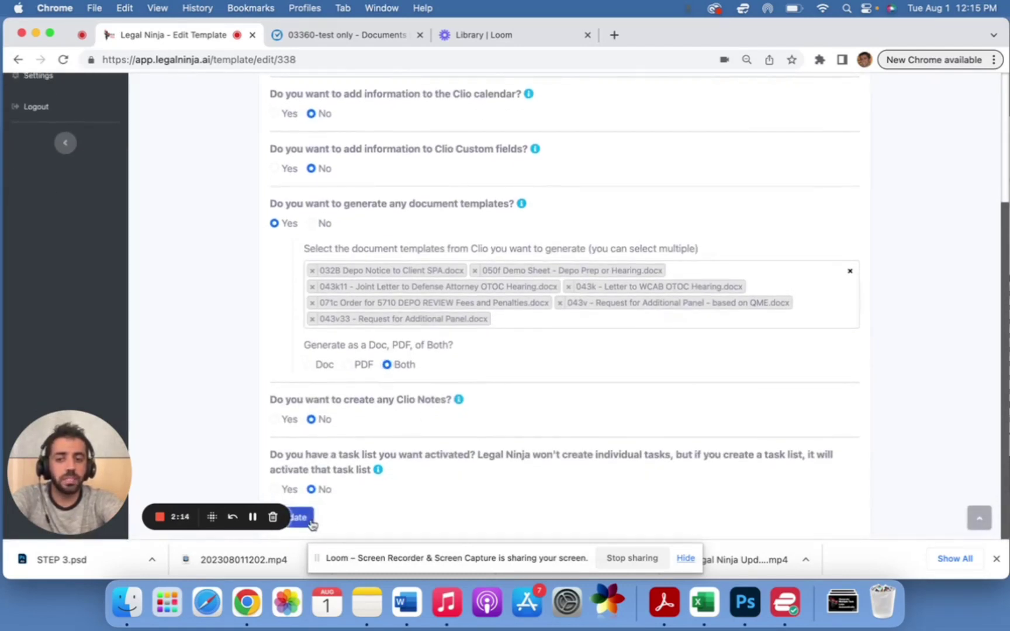
pyautogui.click(311, 523)
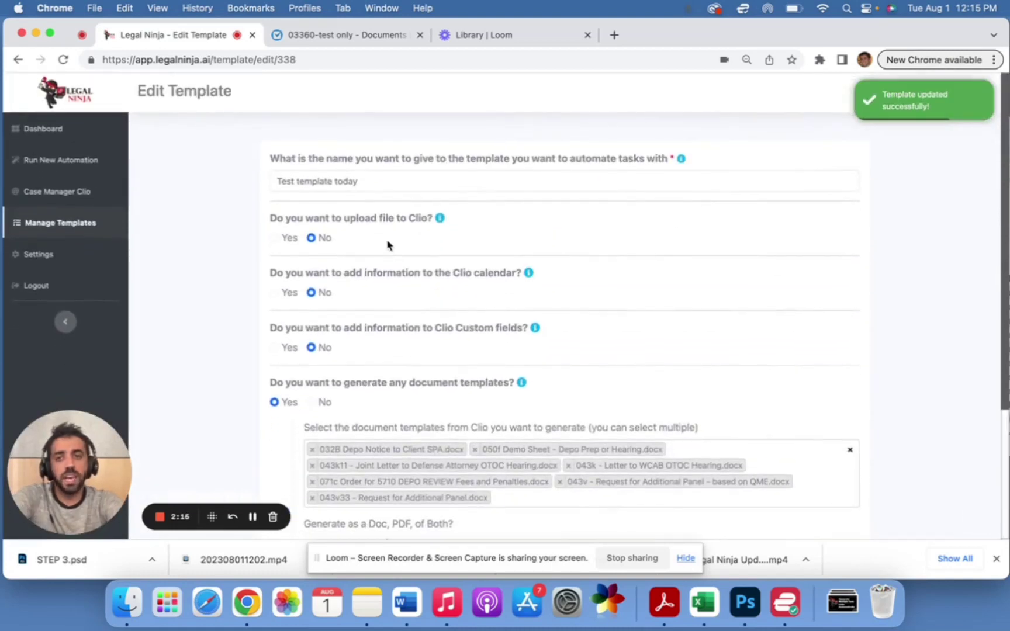
pyautogui.click(351, 35)
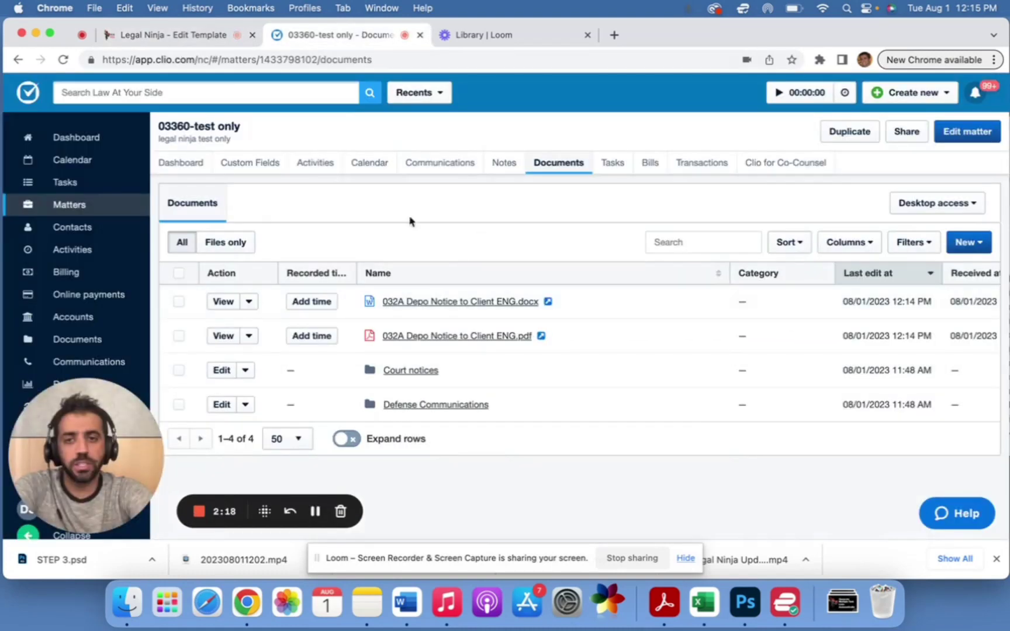
# - Trash the 043k hearing letter PDF and both 032A Depo Notice files from matter 03360
pyautogui.click(503, 164)
pyautogui.click(555, 164)
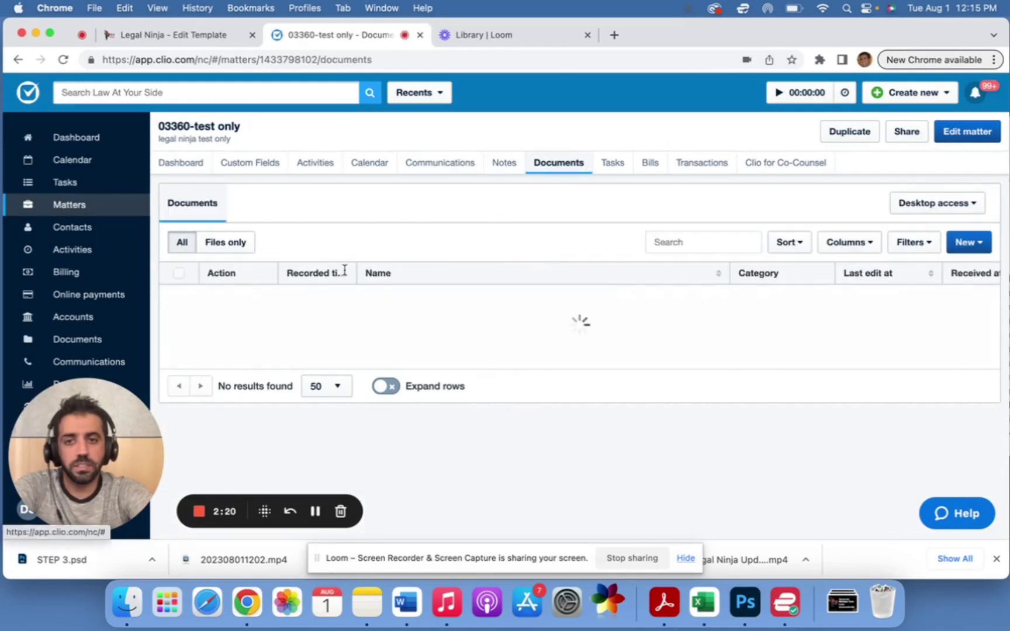
pyautogui.click(179, 302)
pyautogui.click(178, 336)
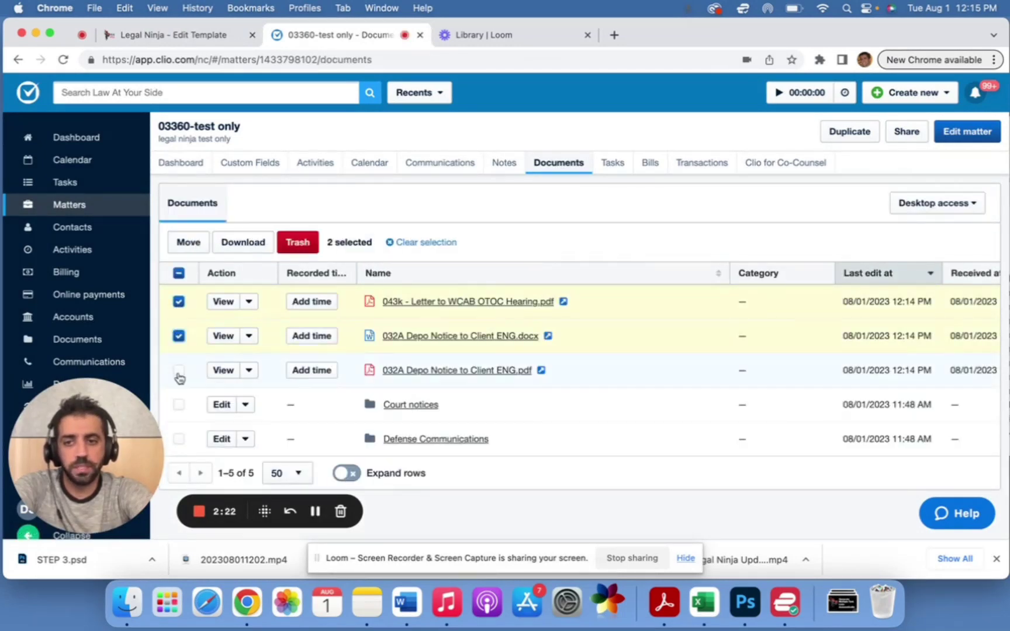
pyautogui.click(178, 370)
pyautogui.click(298, 242)
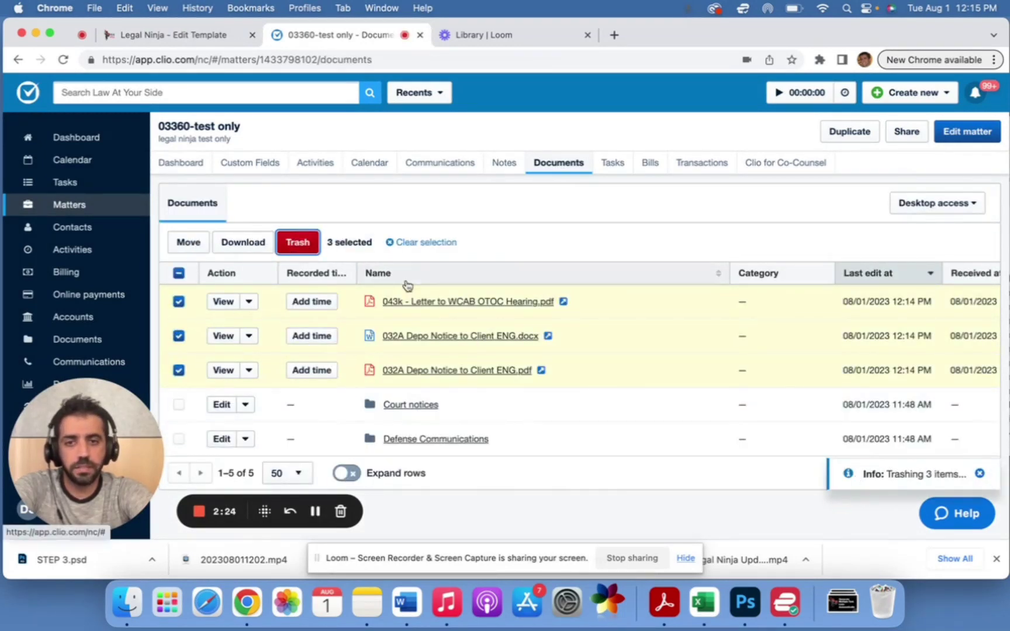
pyautogui.click(208, 36)
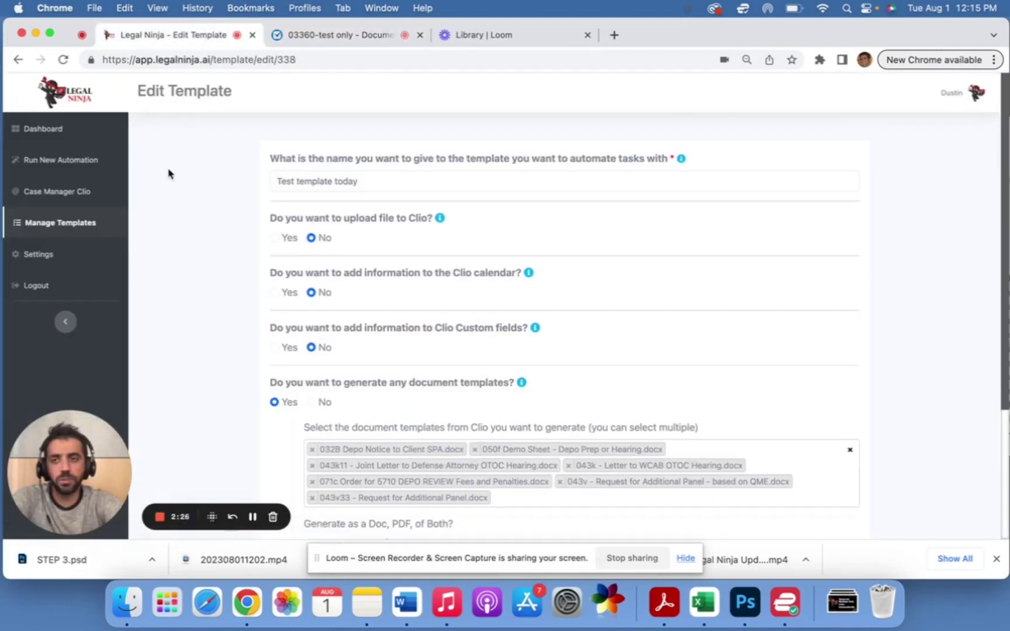
# - Save the template again and start a new automation run without uploading files
pyautogui.scroll(-5, 234, 351)
pyautogui.click(297, 514)
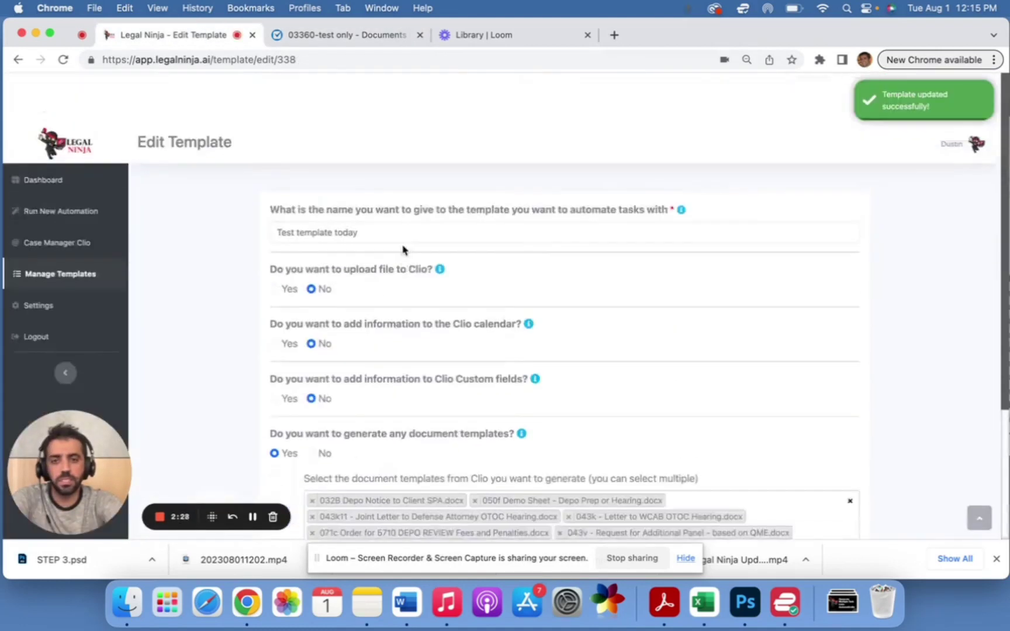
pyautogui.scroll(-1, 403, 250)
pyautogui.click(61, 161)
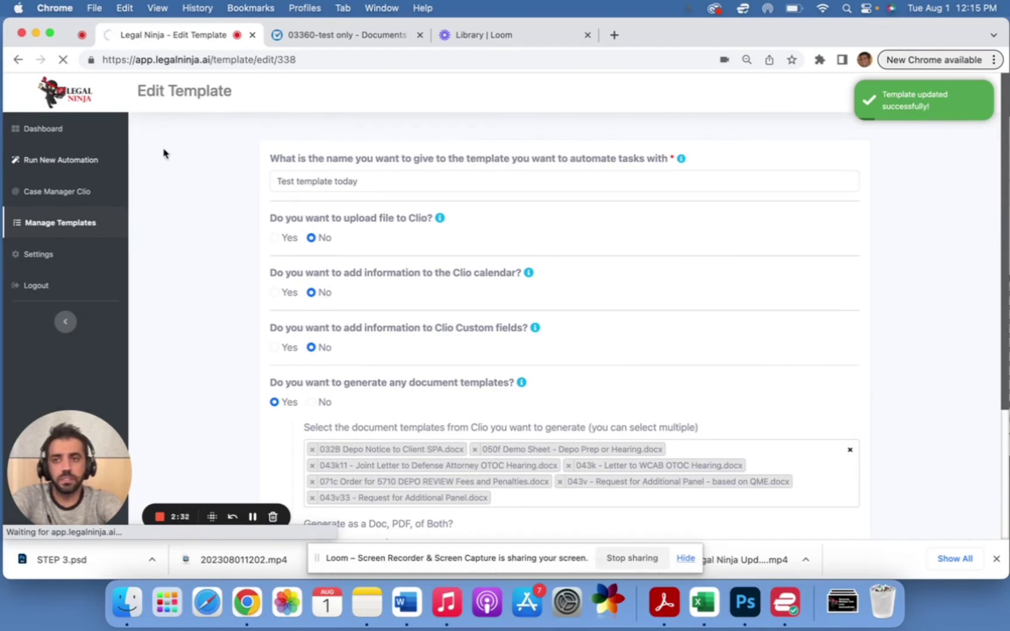
pyautogui.click(62, 160)
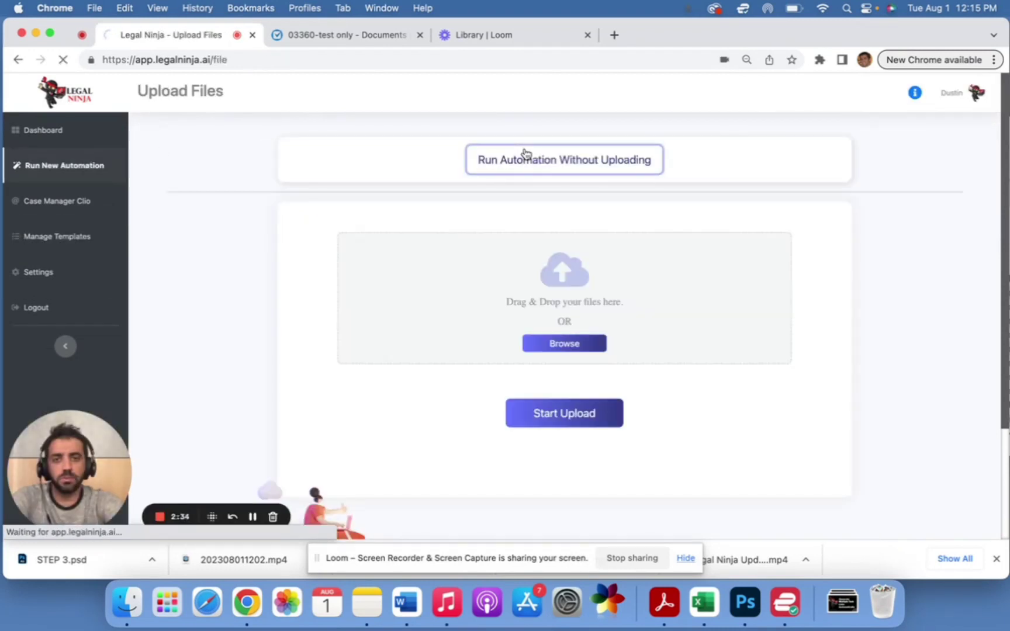
pyautogui.click(525, 156)
# - Choose the 'Test template today' template and the legal ninja test matter for the run
pyautogui.click(387, 202)
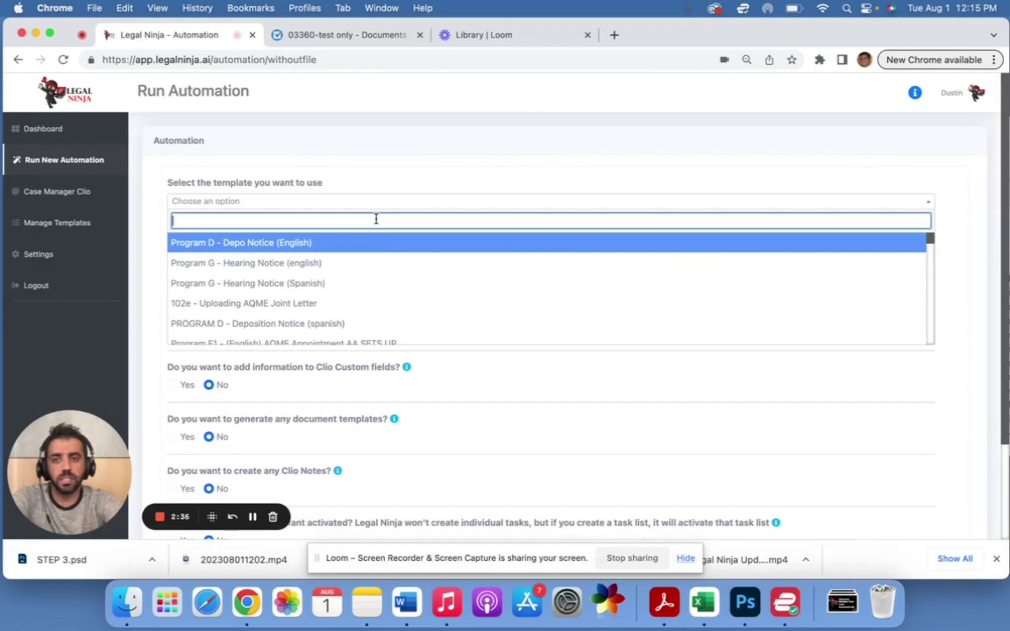
pyautogui.write('ntest temp')
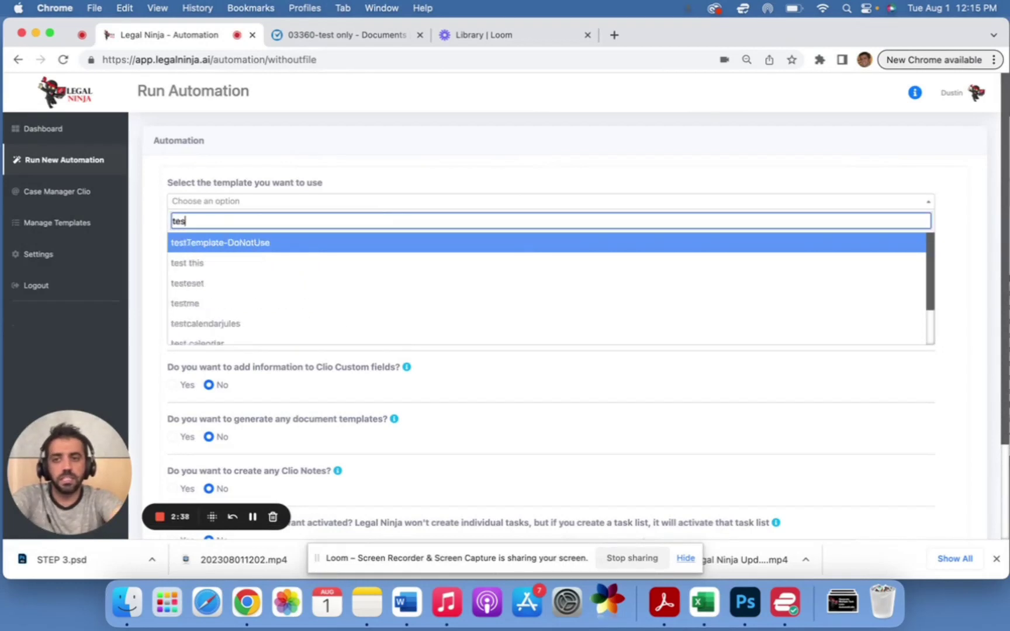
pyautogui.click(311, 244)
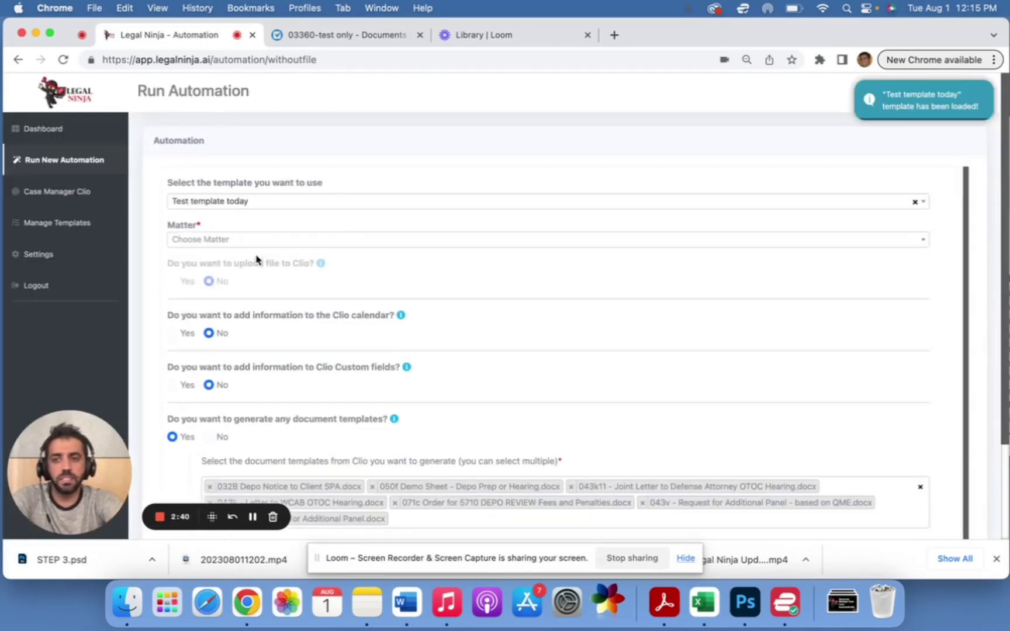
pyautogui.click(254, 241)
pyautogui.write('ninj')
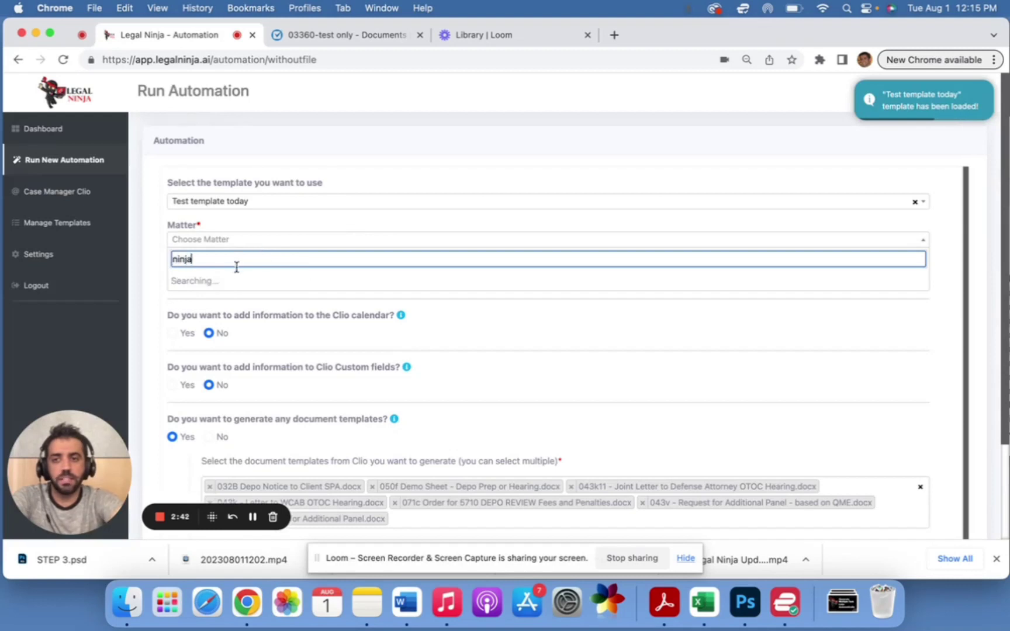
pyautogui.write('a')
pyautogui.click(234, 281)
pyautogui.scroll(-3, 286, 296)
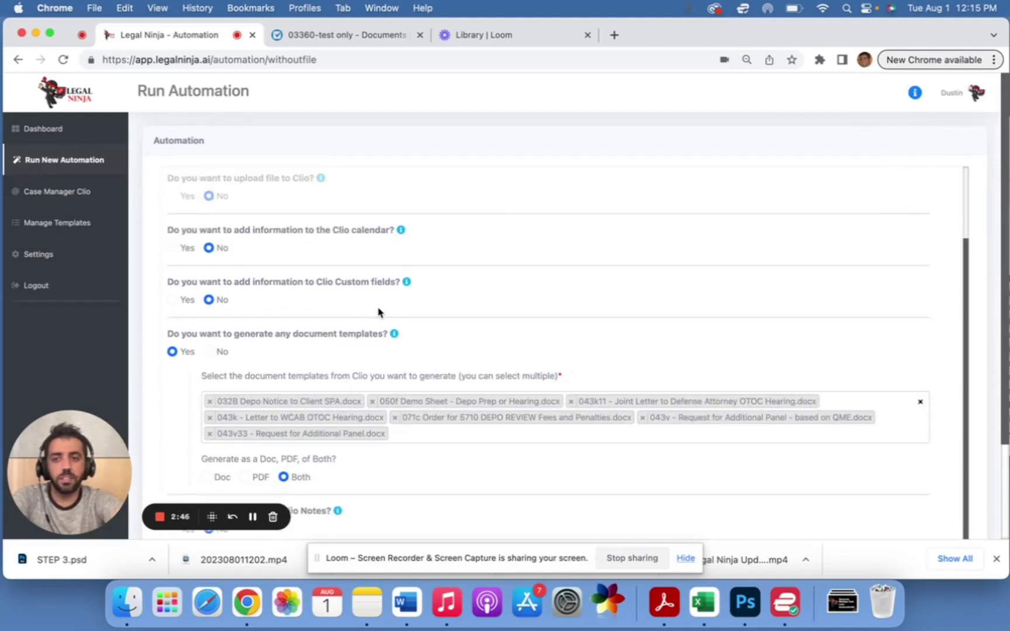
# - Run the automation so all seven document templates generate successfully
pyautogui.scroll(-4, 378, 313)
pyautogui.click(350, 35)
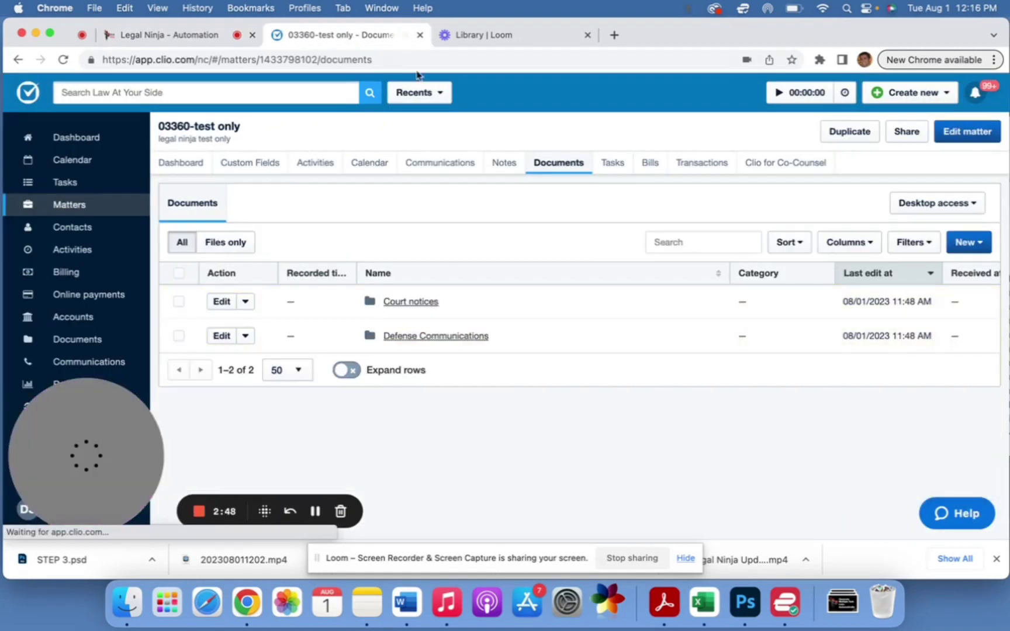
pyautogui.click(203, 38)
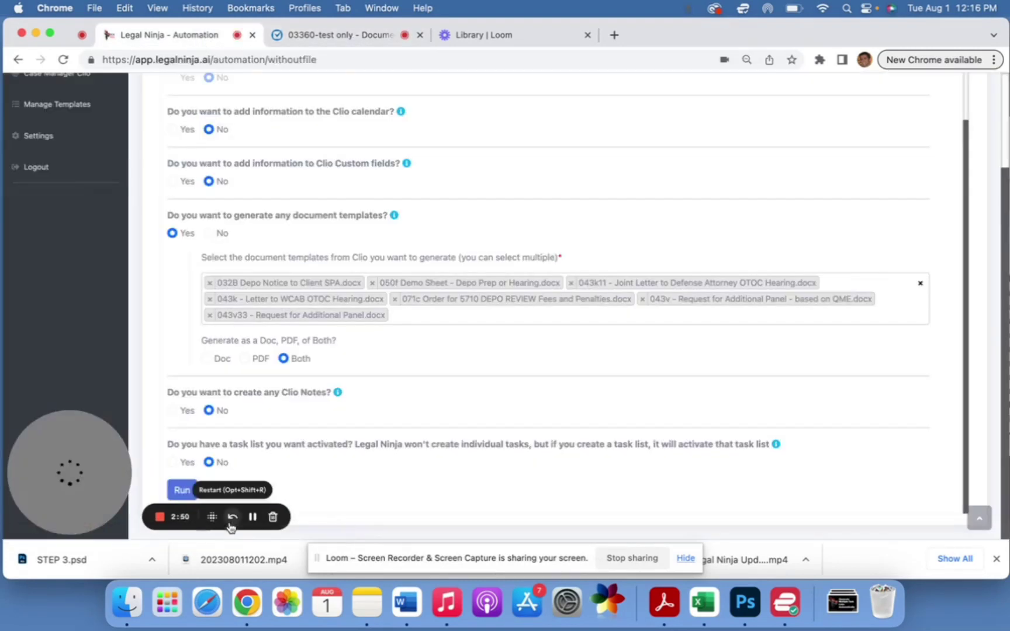
pyautogui.click(181, 492)
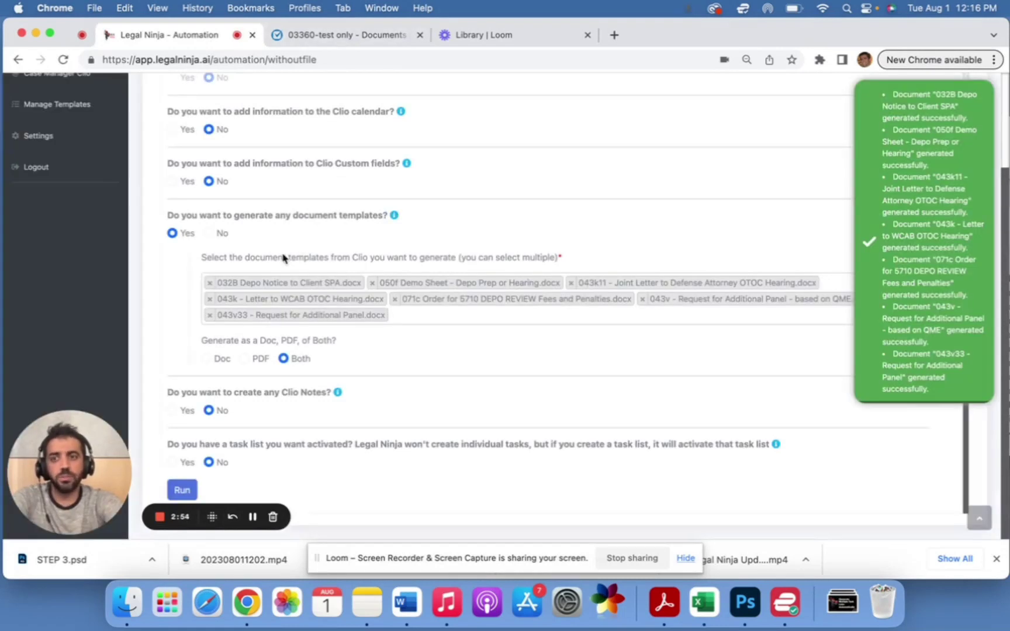
pyautogui.click(353, 44)
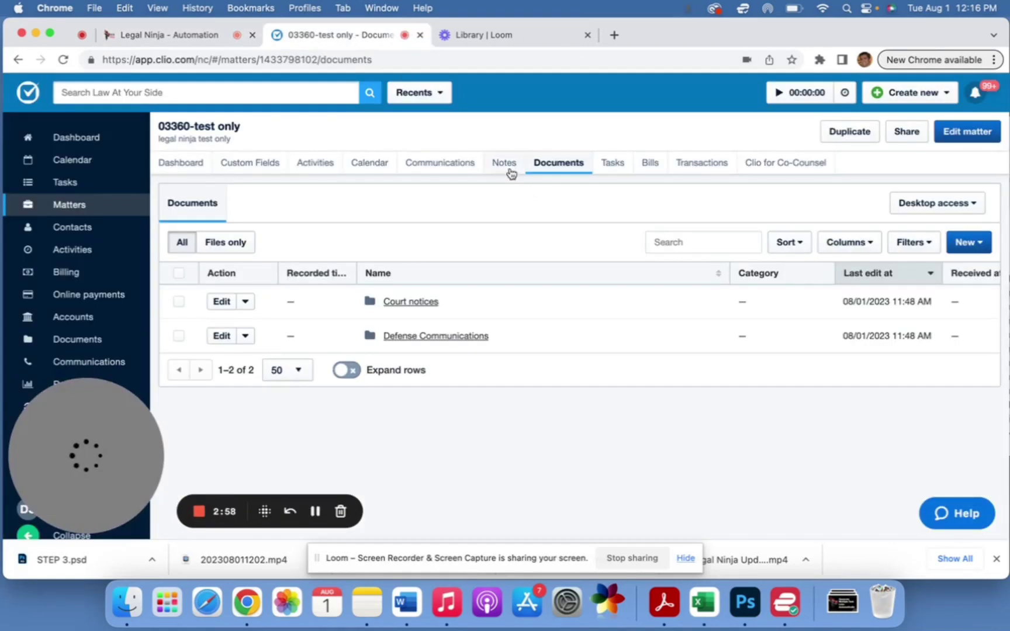
# - Refresh the 03360-test only matter's Documents list by toggling to Notes and back
pyautogui.click(506, 168)
pyautogui.click(551, 167)
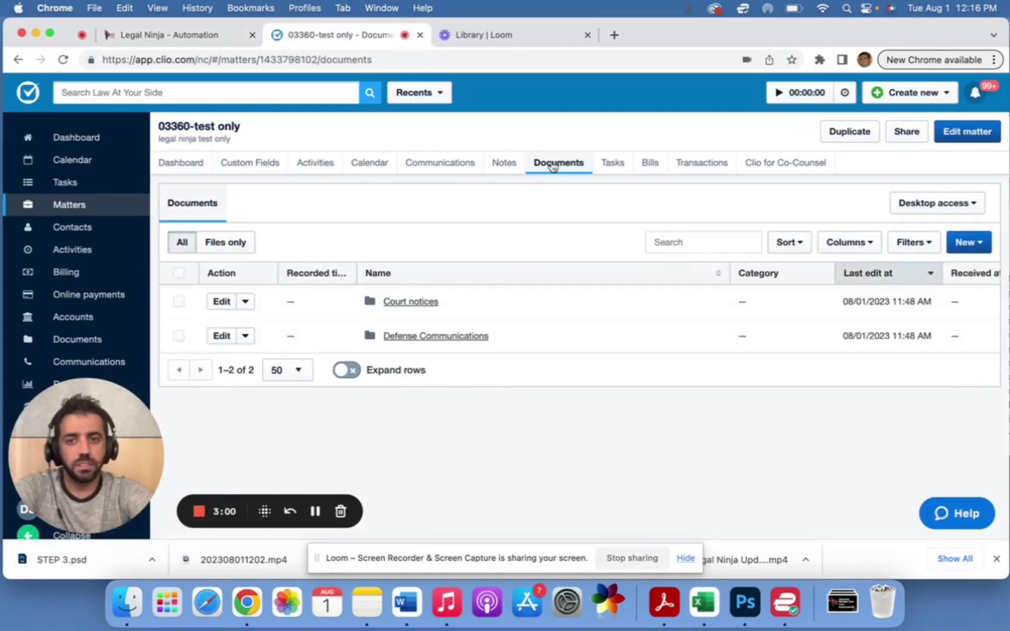
pyautogui.click(514, 166)
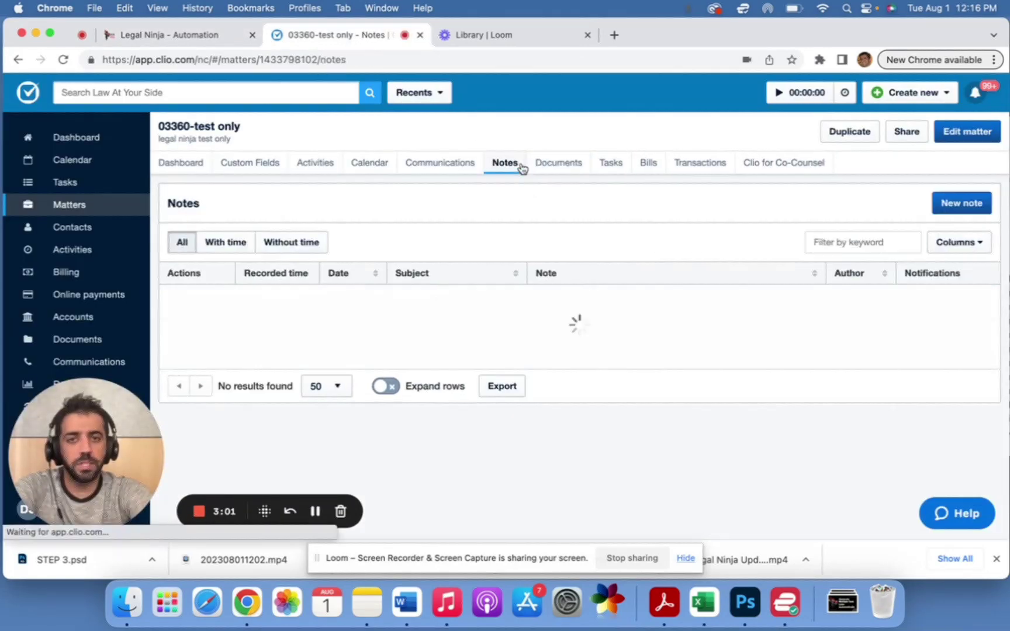
pyautogui.click(551, 168)
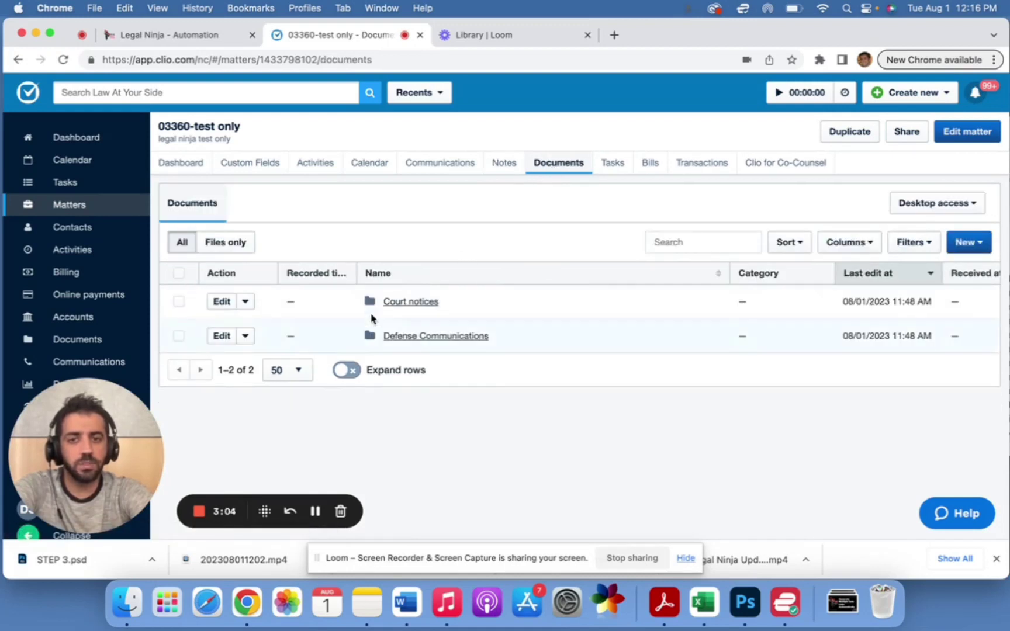
pyautogui.click(228, 40)
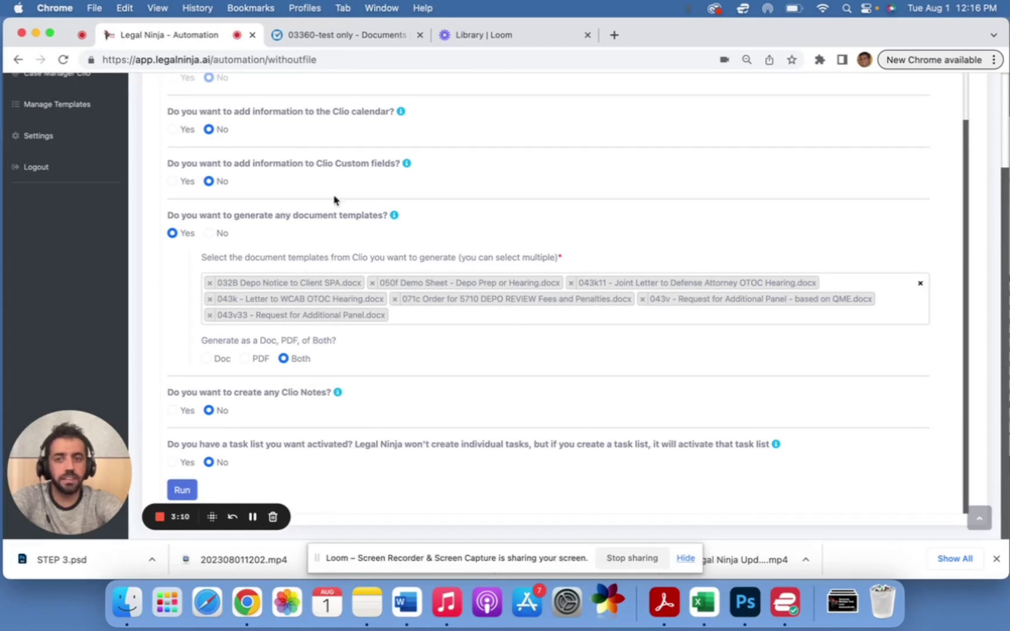
# - Reload the matter's documents and review the newly generated .docx and .pdf files
pyautogui.click(343, 36)
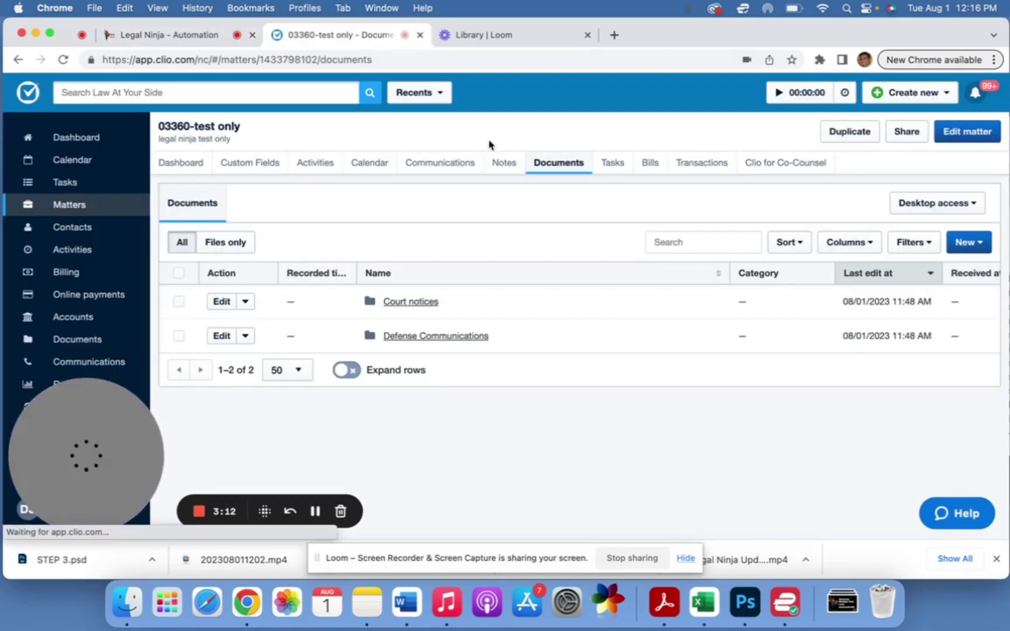
pyautogui.click(505, 163)
pyautogui.click(553, 167)
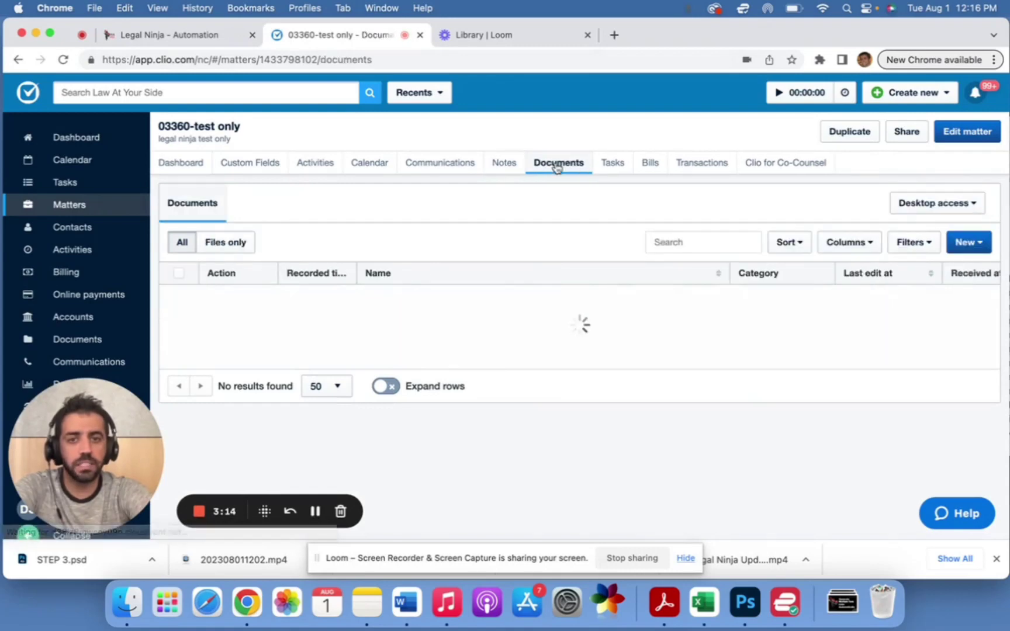
pyautogui.scroll(-5, 522, 251)
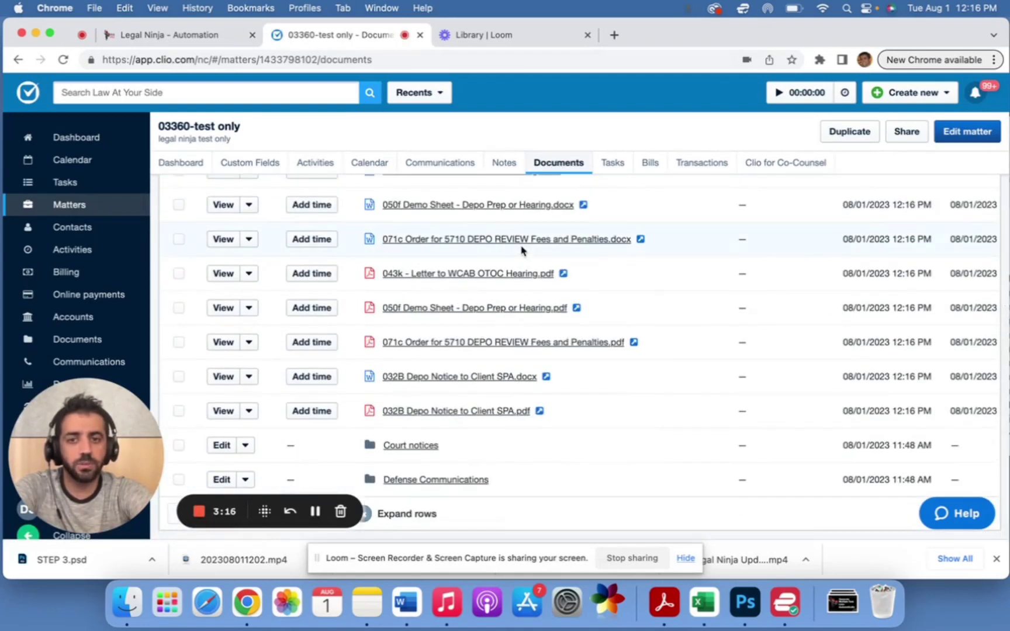
pyautogui.scroll(5, 522, 251)
pyautogui.scroll(-5, 523, 250)
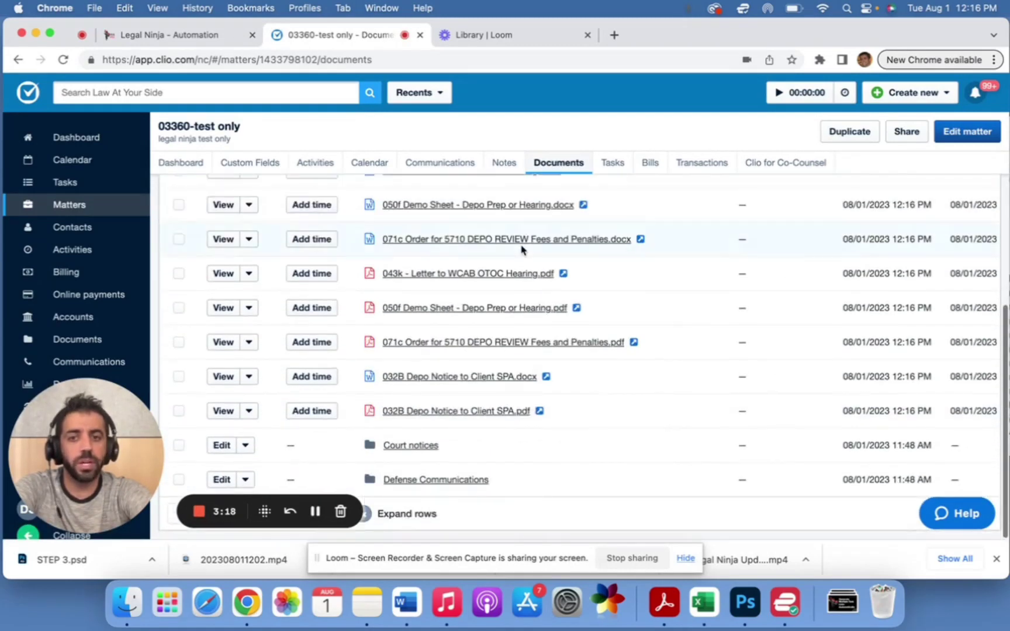
pyautogui.scroll(5, 522, 251)
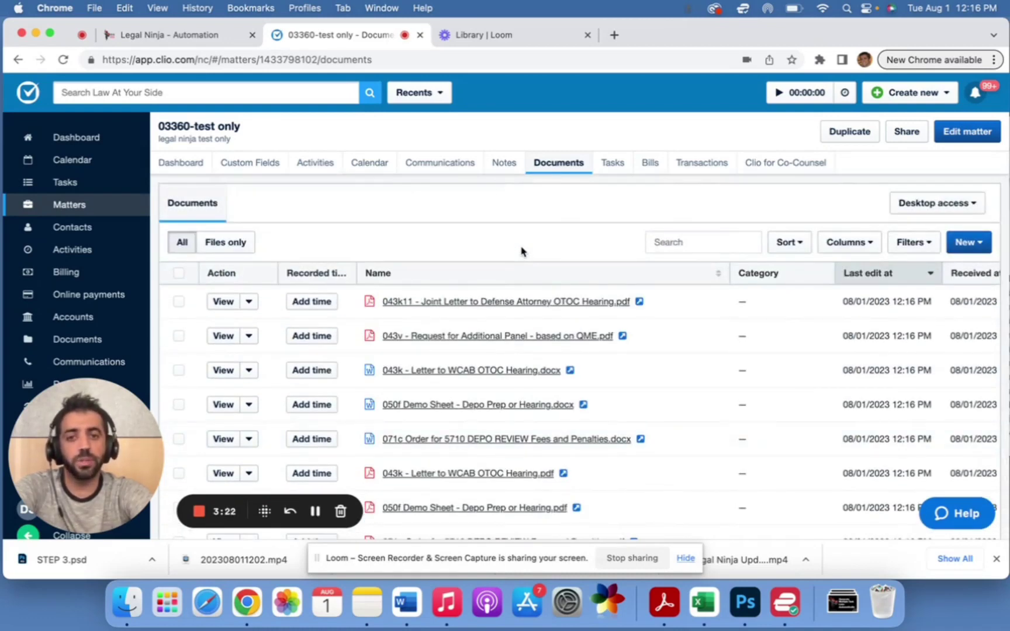
pyautogui.scroll(-3, 522, 251)
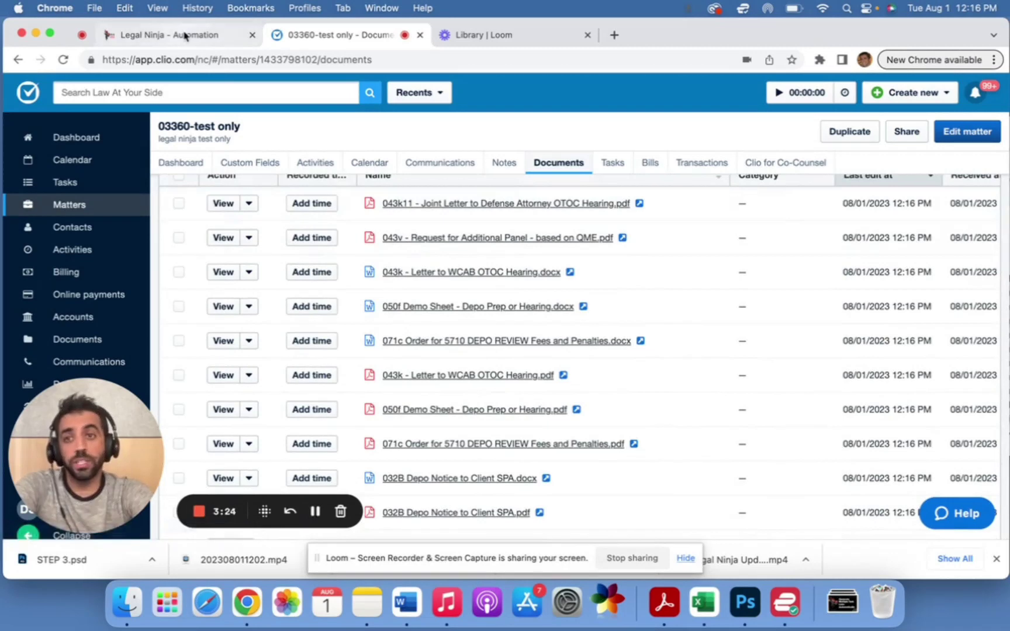
pyautogui.click(185, 36)
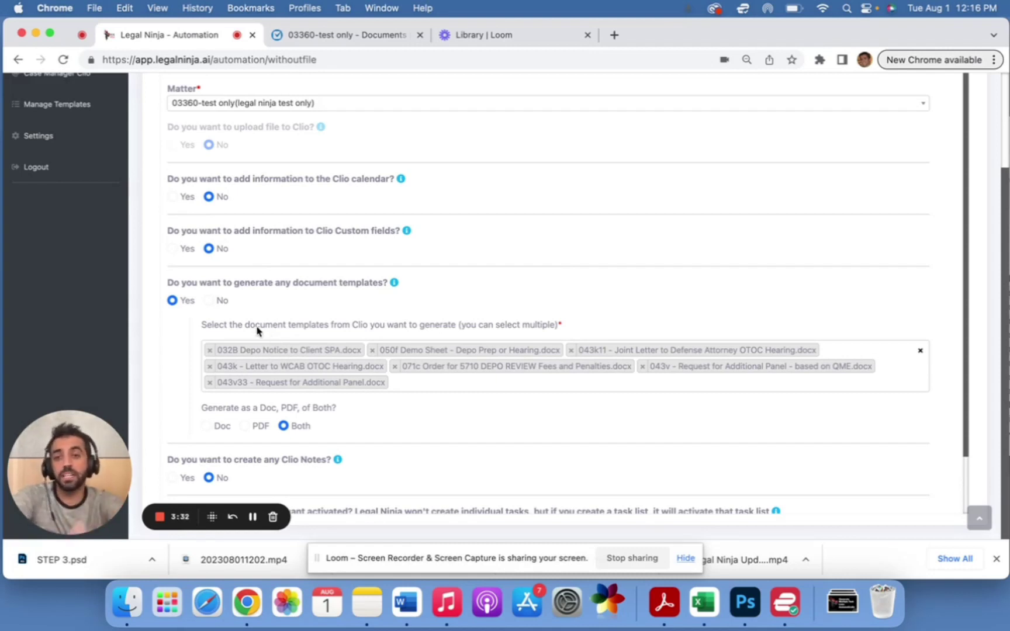
# - Enable Clio custom fields, pick DepoDate, and give it the default value 08/15/2023
pyautogui.click(173, 249)
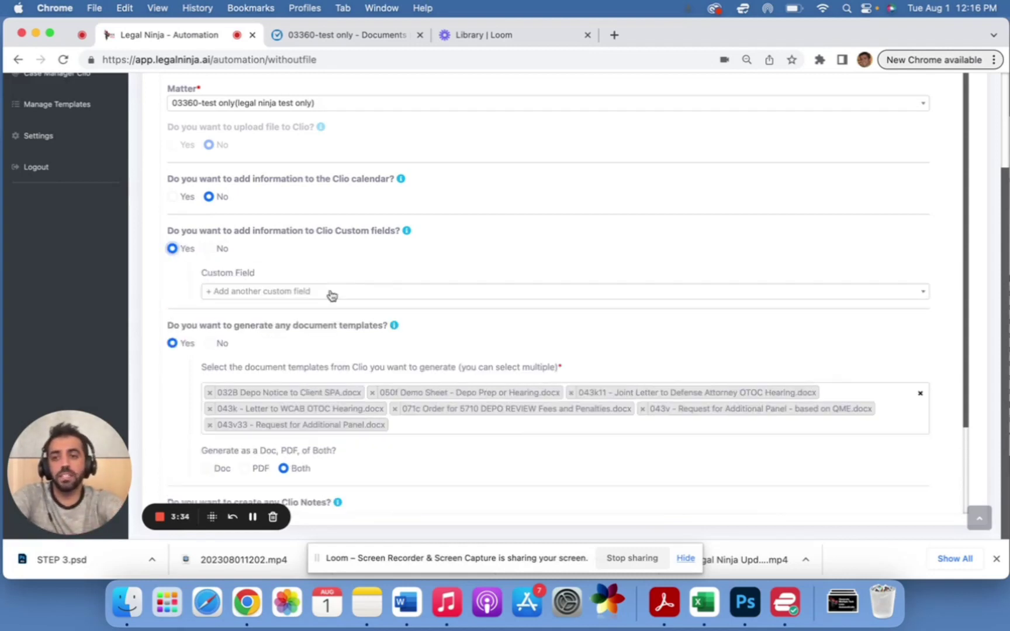
pyautogui.click(328, 294)
pyautogui.write('depo')
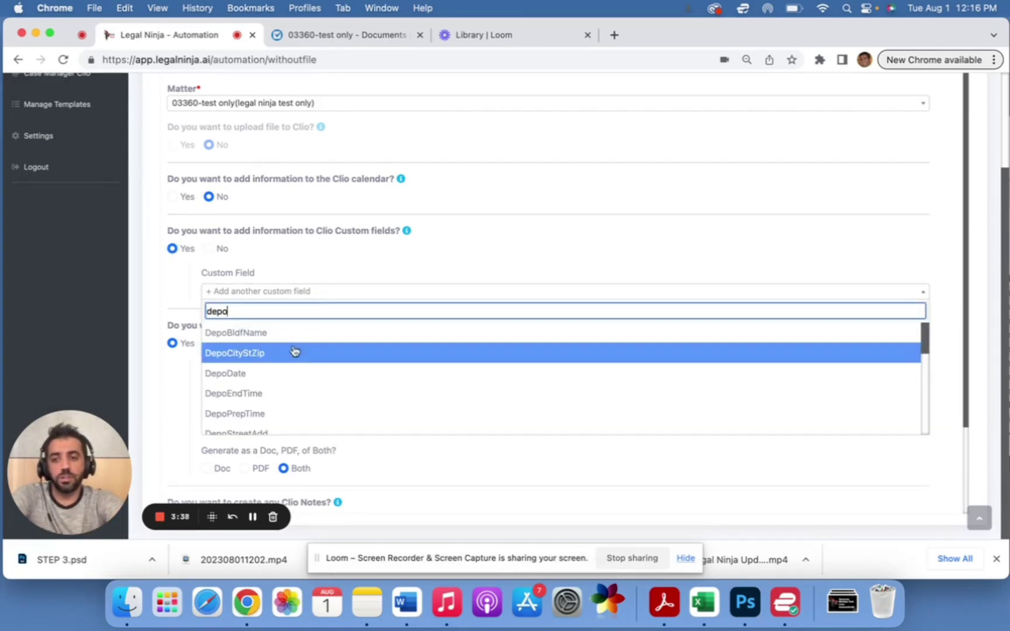
pyautogui.click(283, 375)
pyautogui.click(281, 362)
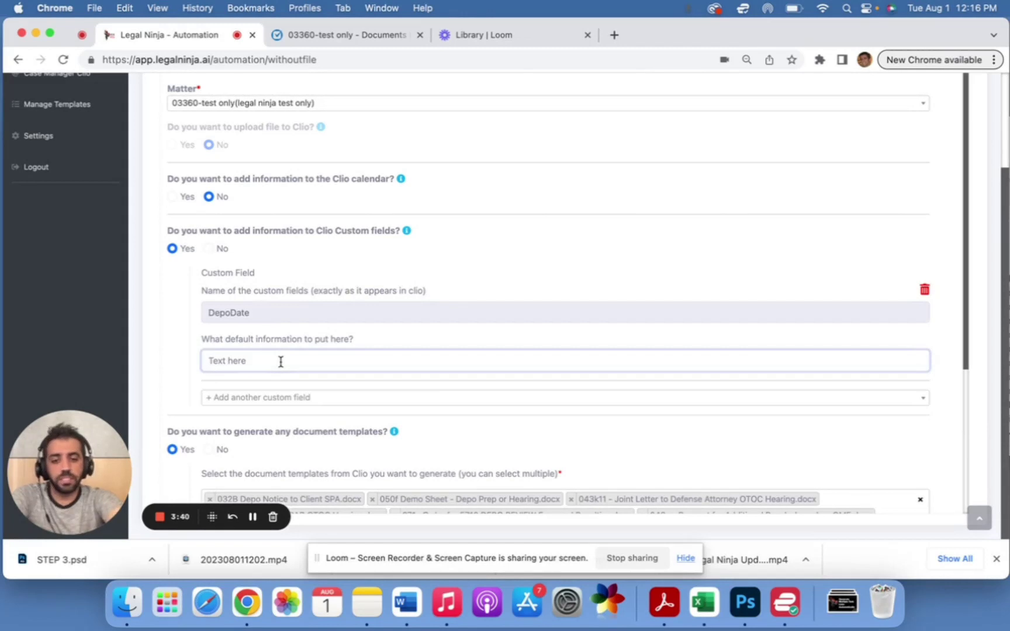
pyautogui.write('08/15/2023')
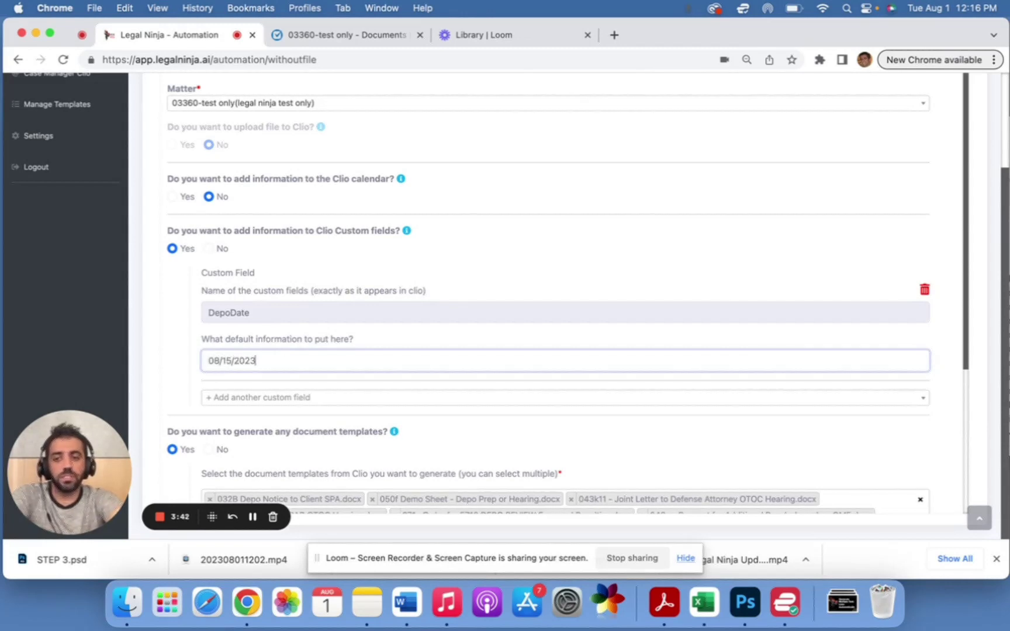
pyautogui.scroll(-2, 315, 355)
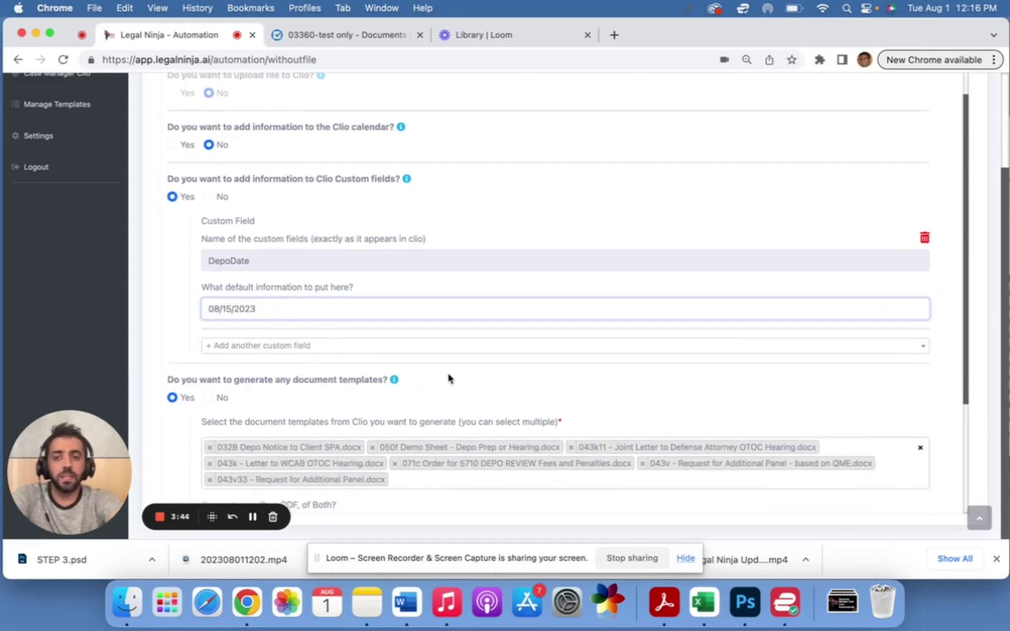
pyautogui.click(459, 369)
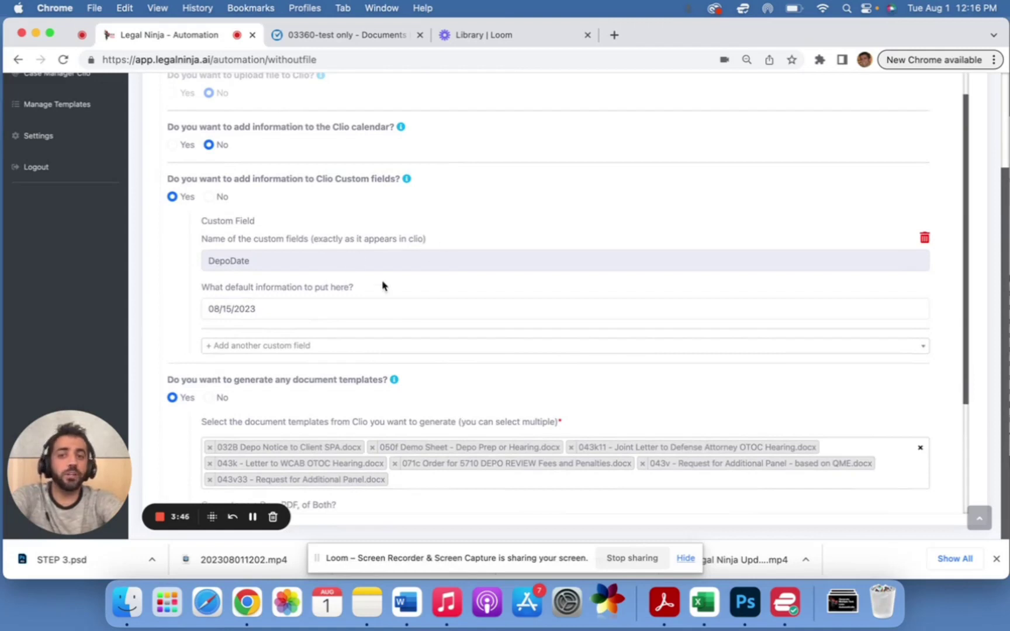
pyautogui.scroll(-3, 438, 245)
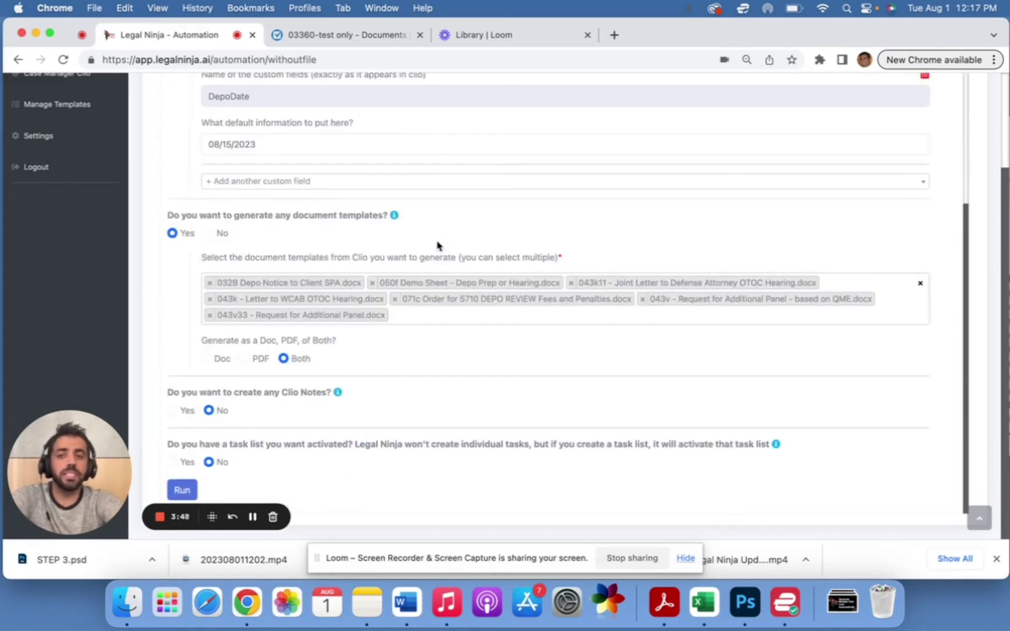
pyautogui.scroll(1, 453, 288)
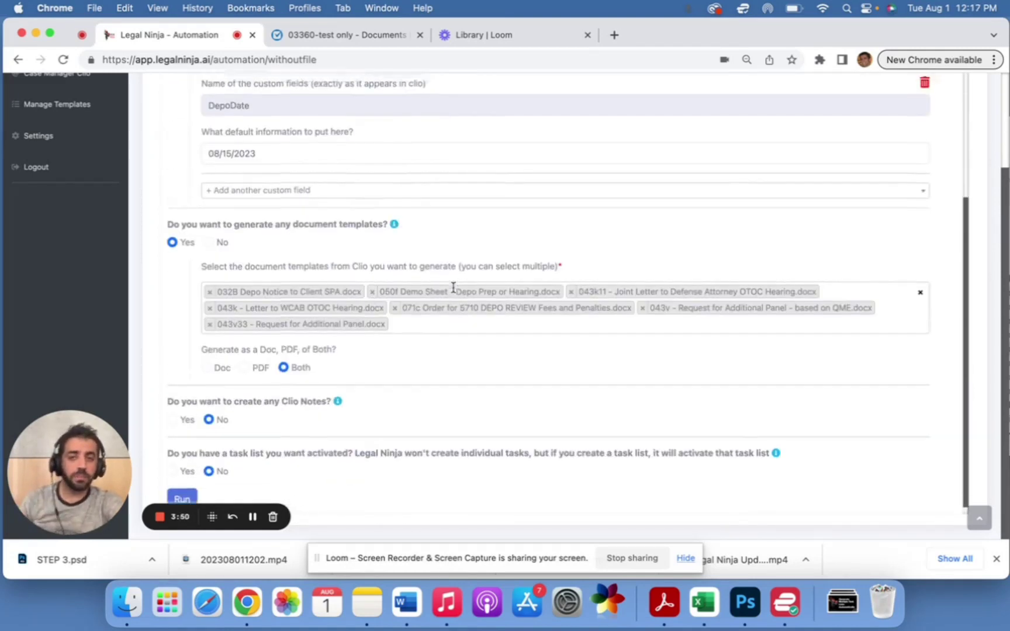
pyautogui.scroll(2, 463, 302)
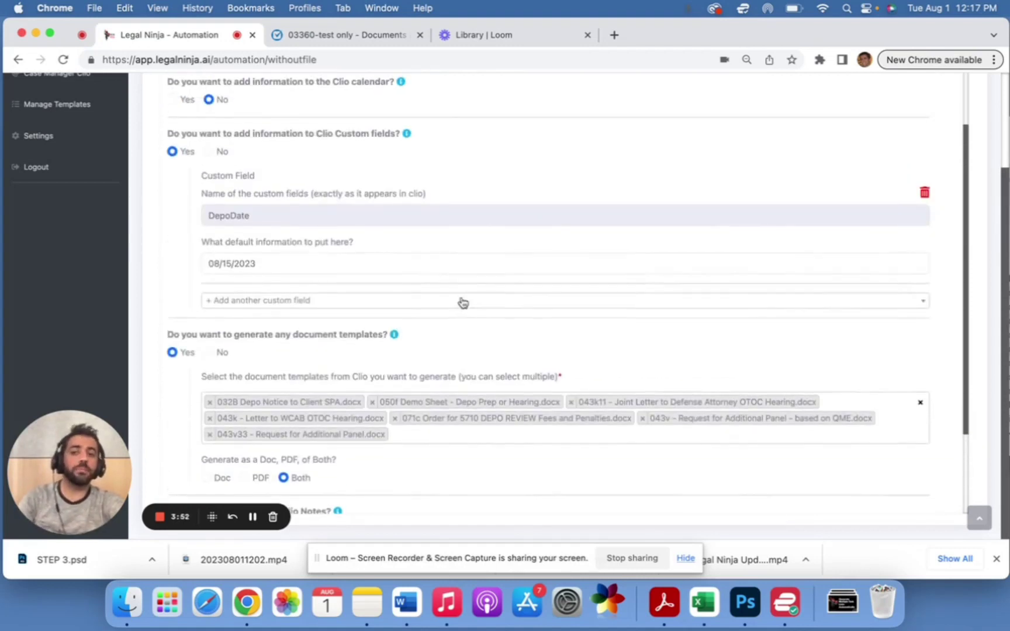
pyautogui.scroll(-2, 363, 219)
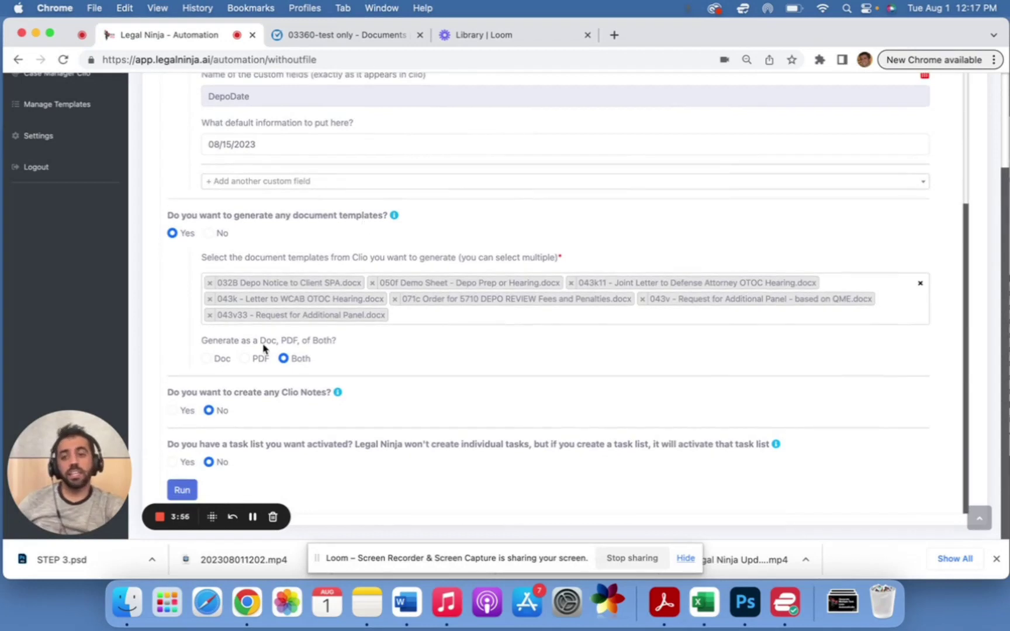
pyautogui.scroll(6, 210, 410)
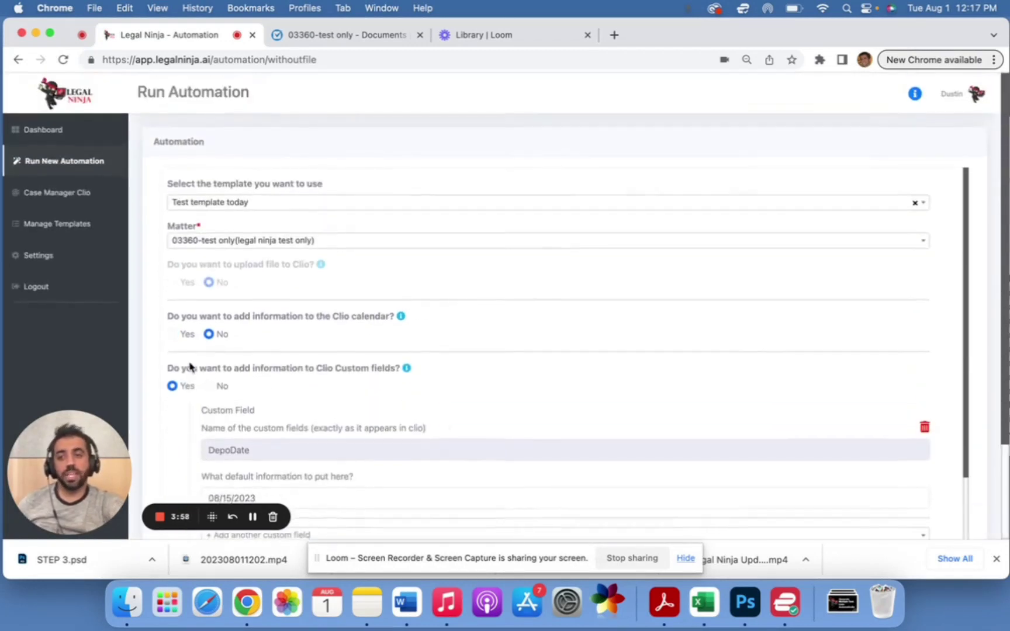
pyautogui.scroll(-4, 257, 320)
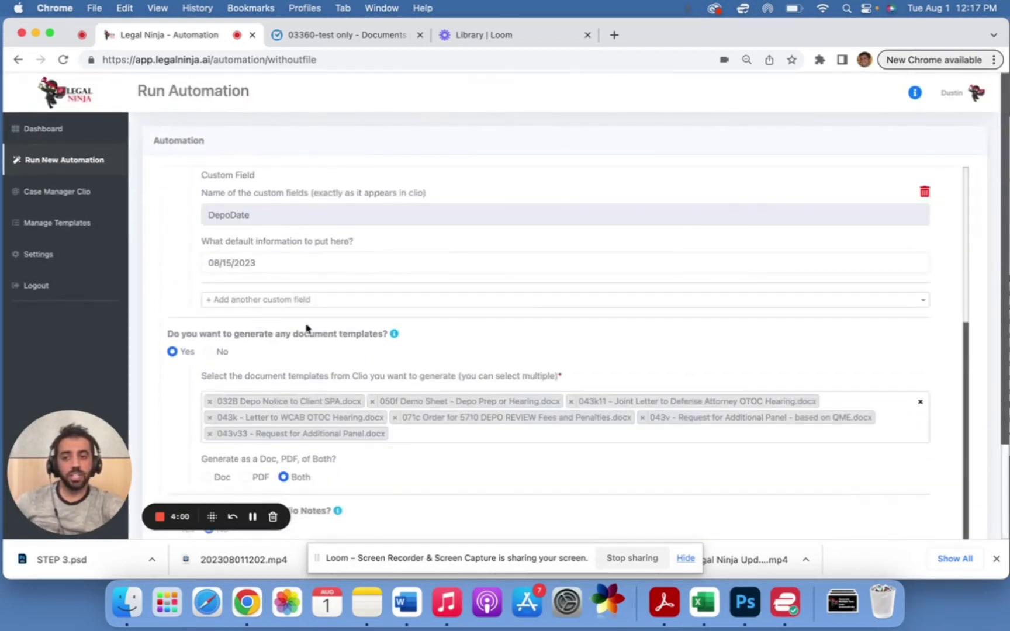
pyautogui.scroll(-2, 283, 369)
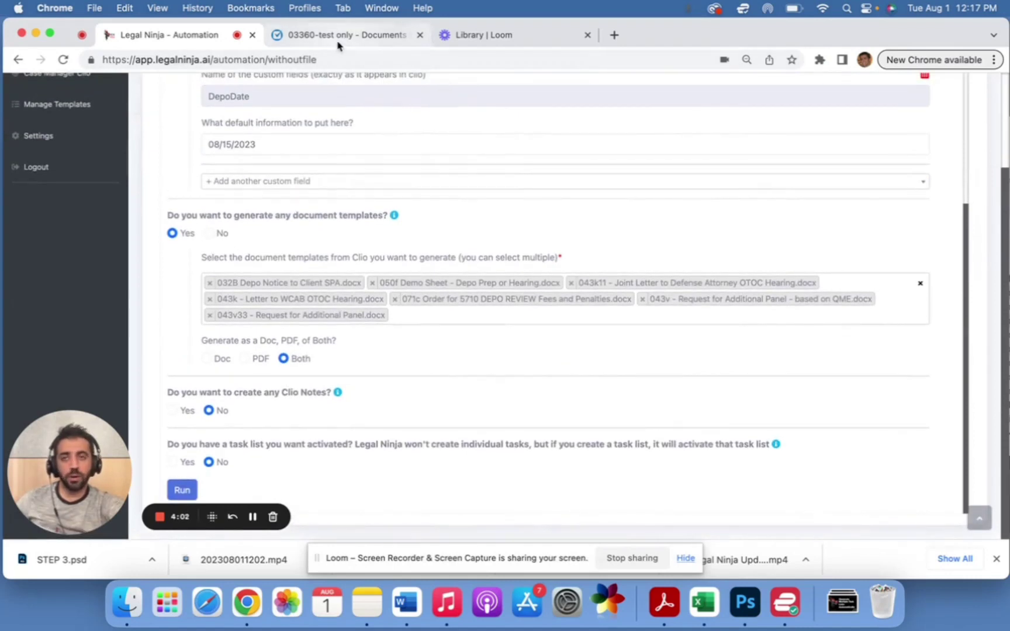